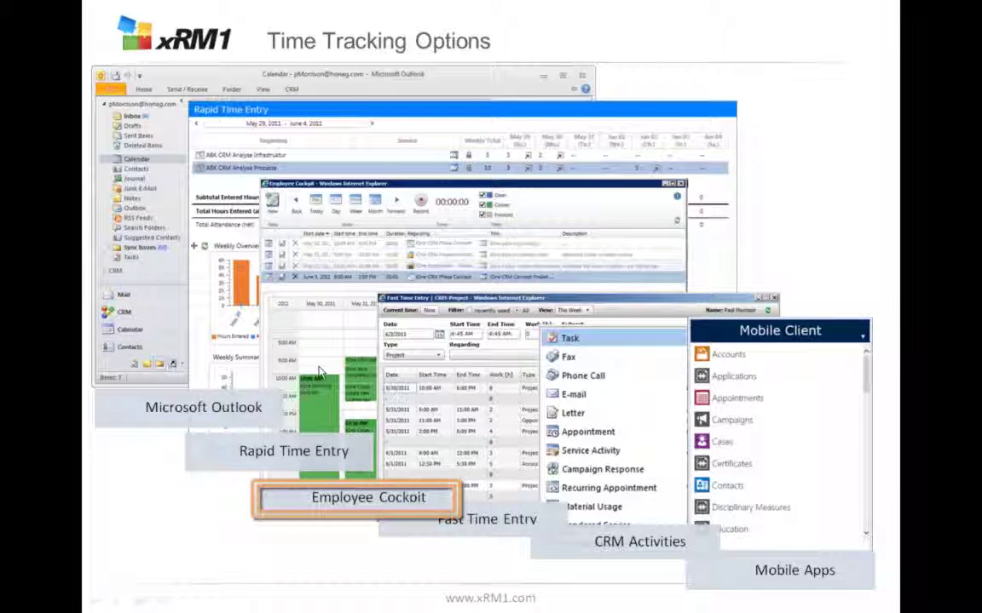
End the slide show and return to editing slide 41, 'Time Tracking Options'.
key(Escape)
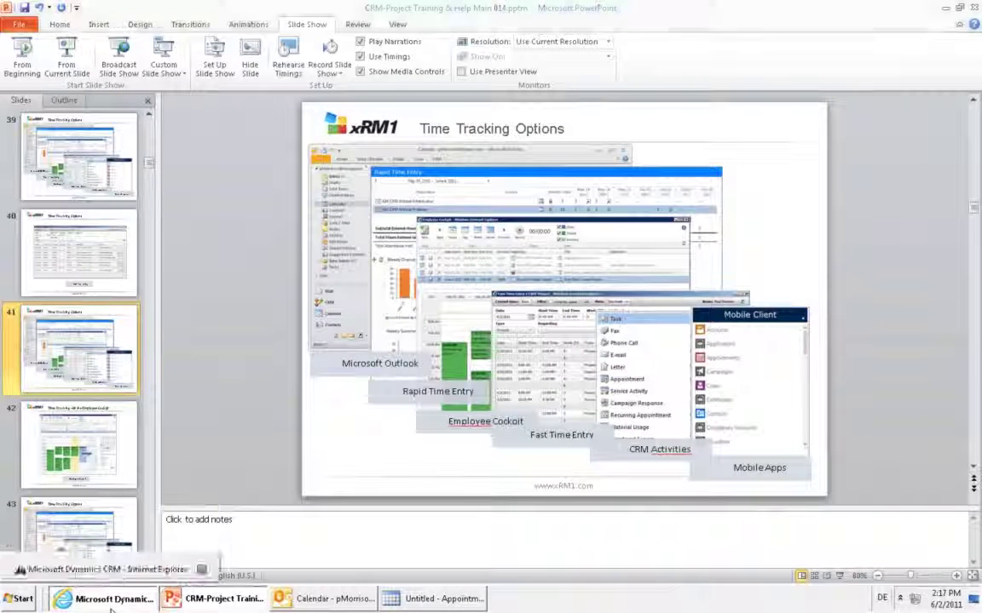
Bring the Dynamics CRM window forward and open Employee Cockpit from the PROJECTS menu's Tools.
click(104, 544)
click(243, 50)
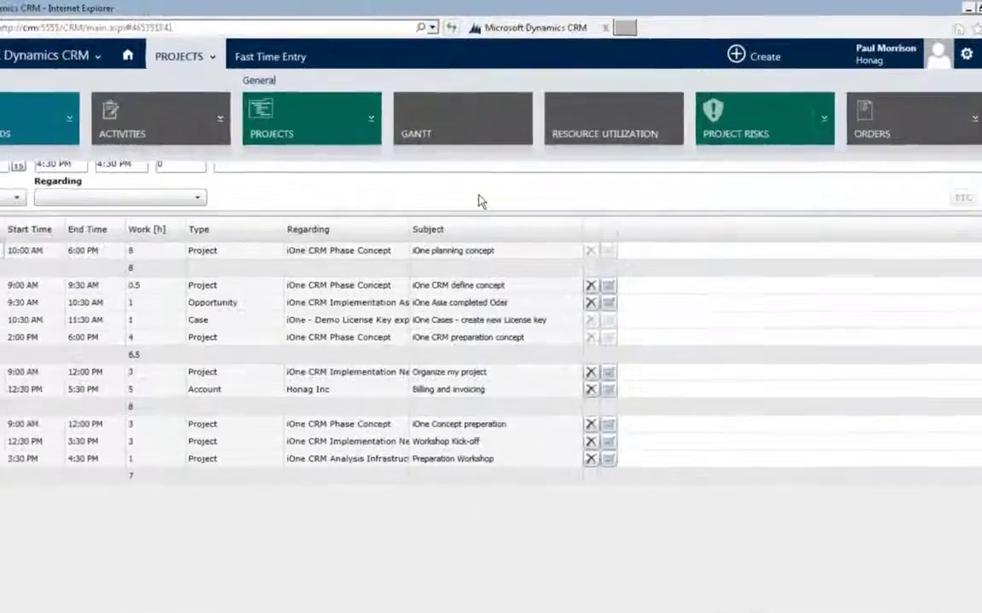
click(341, 83)
click(324, 118)
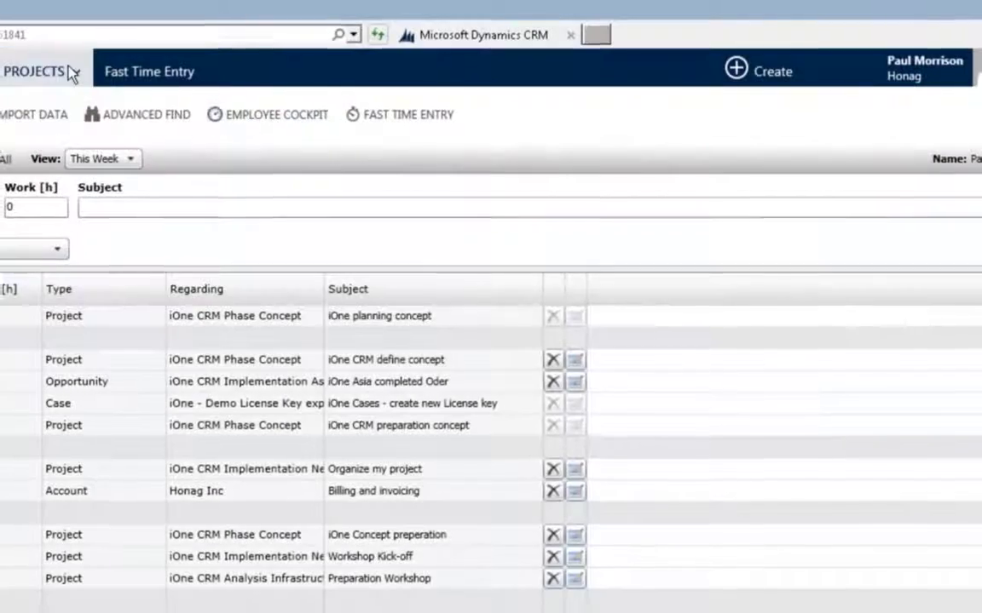
click(70, 73)
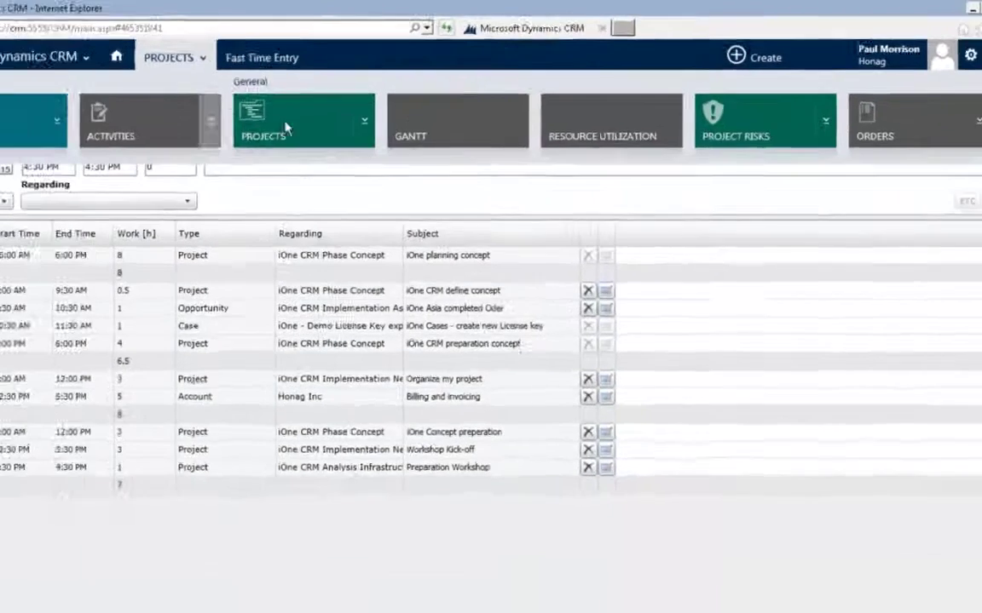
scroll(392, 116, right, 10)
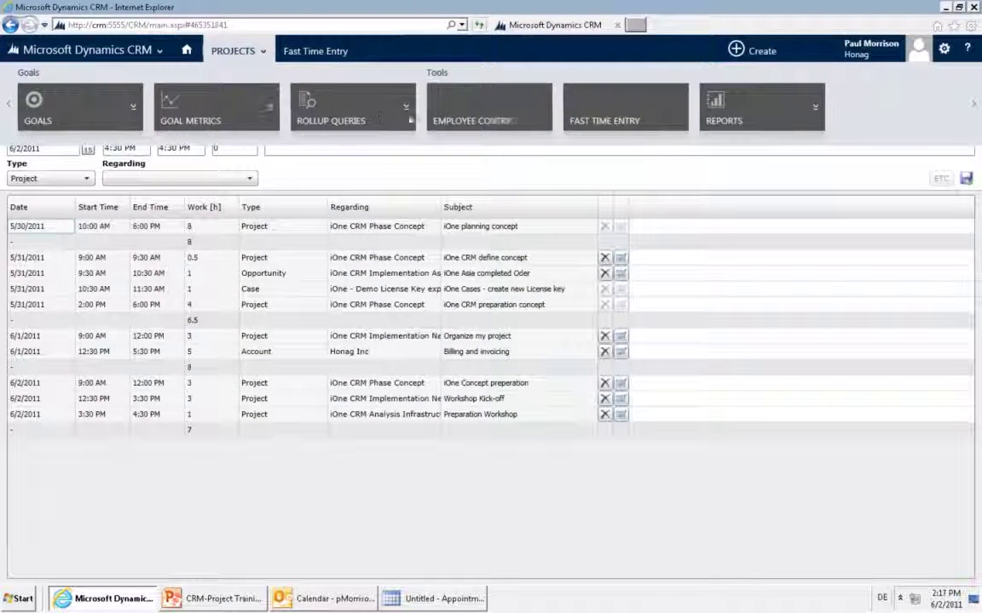
click(498, 110)
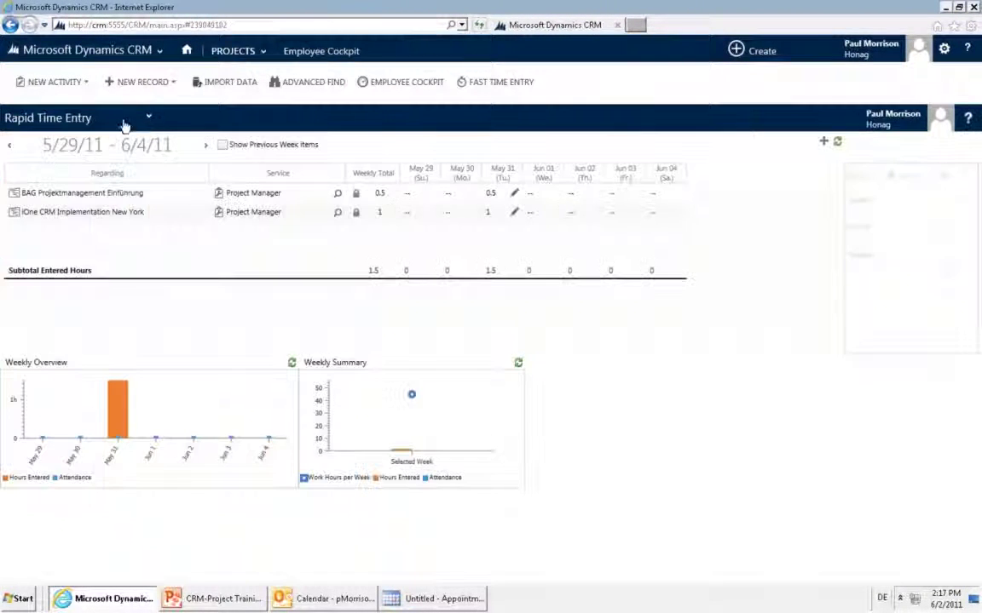
Switch the time tracking view to Employee Cockpit and browse the week calendar.
click(123, 125)
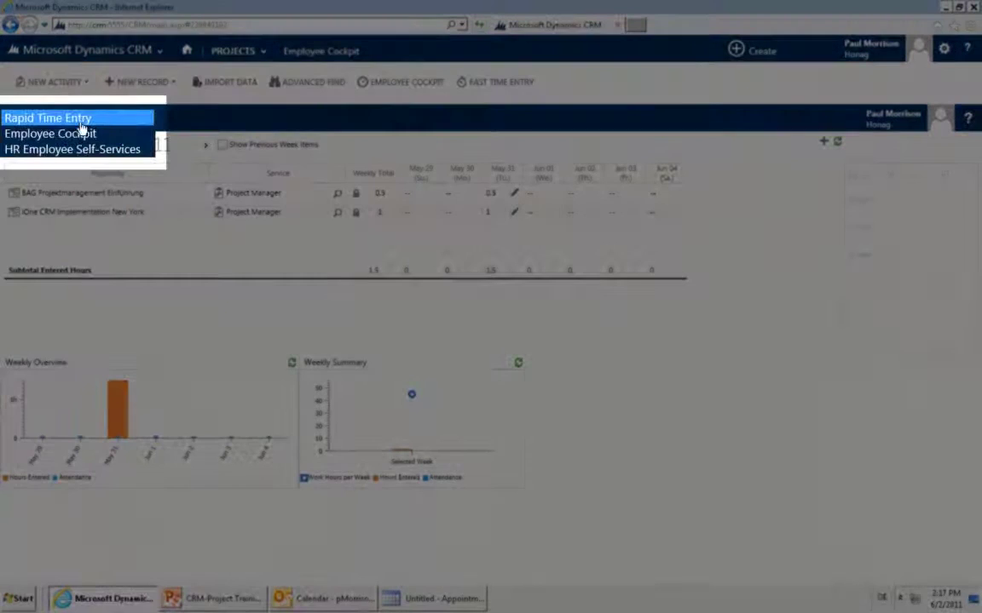
click(88, 137)
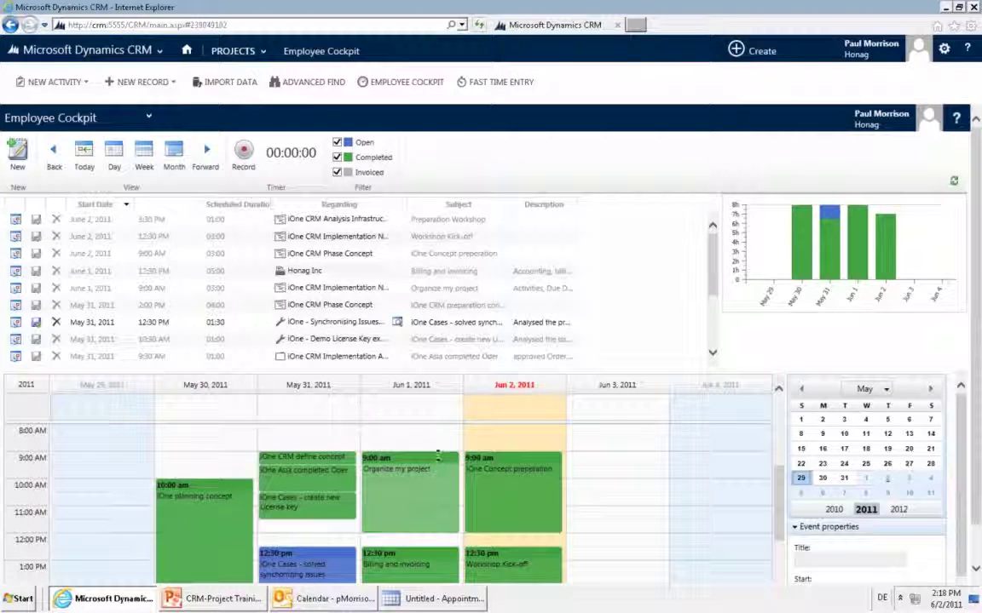
scroll(436, 460, down, 1)
scroll(447, 503, down, 1)
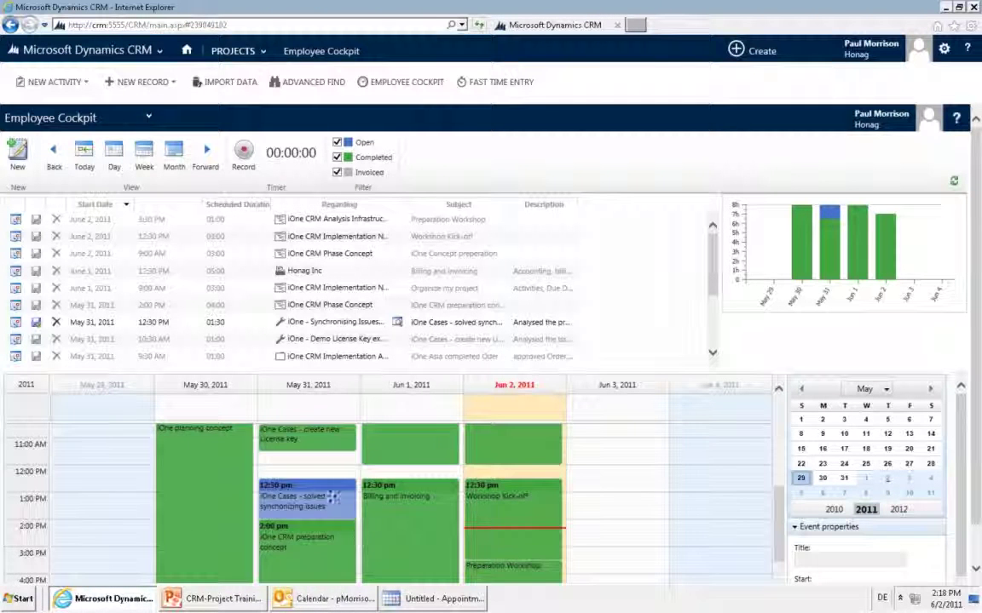
scroll(345, 520, down, 2)
scroll(358, 516, down, 1)
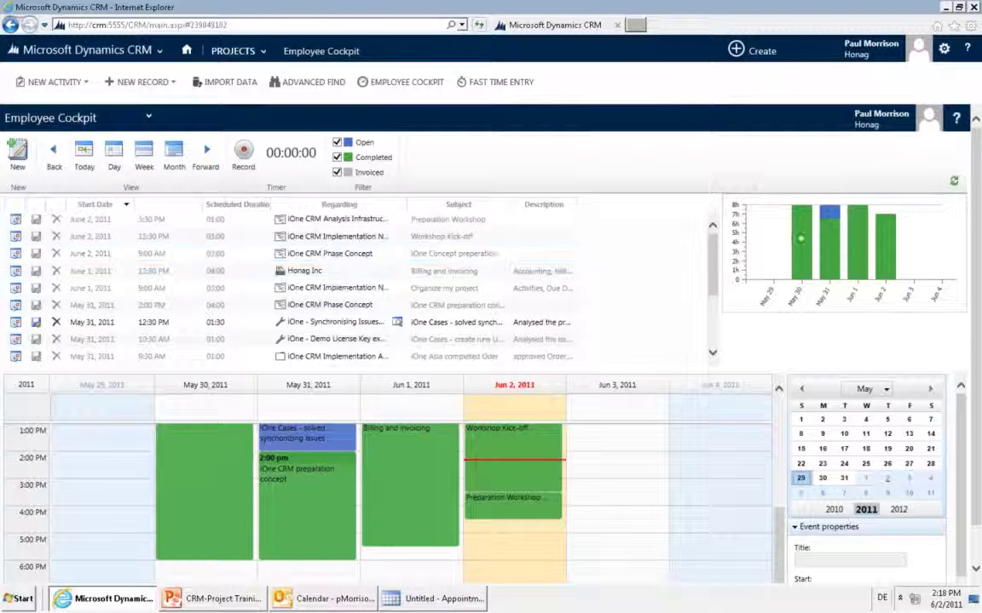
scroll(583, 495, down, 1)
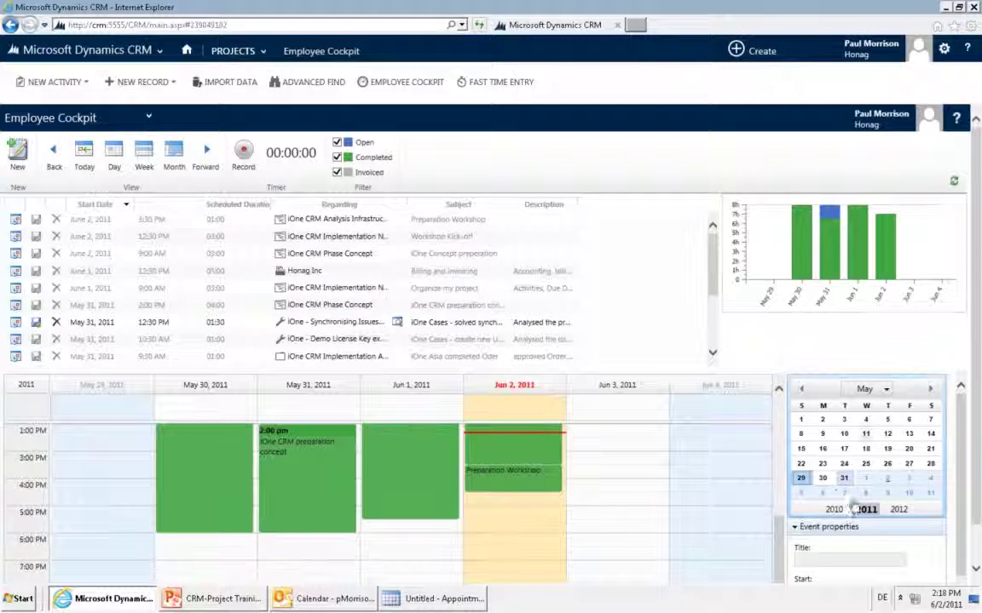
scroll(545, 442, up, 1)
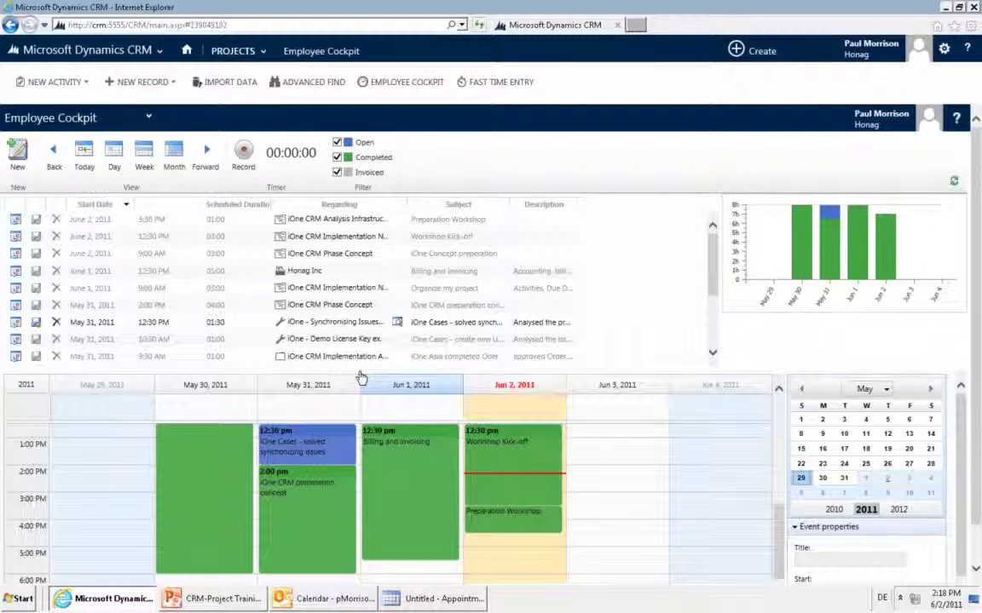
scroll(351, 509, down, 1)
scroll(351, 508, up, 3)
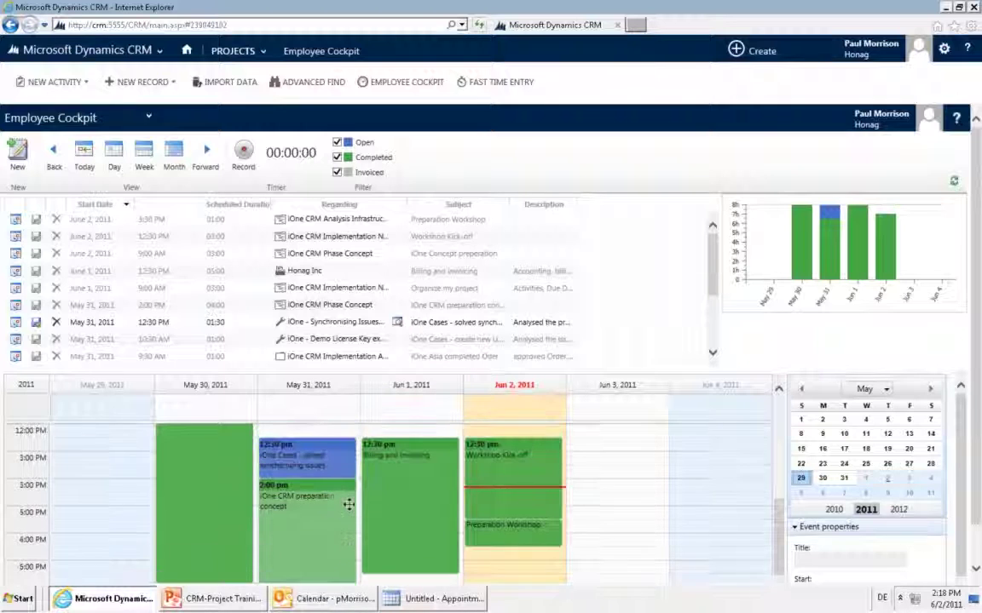
scroll(189, 484, up, 1)
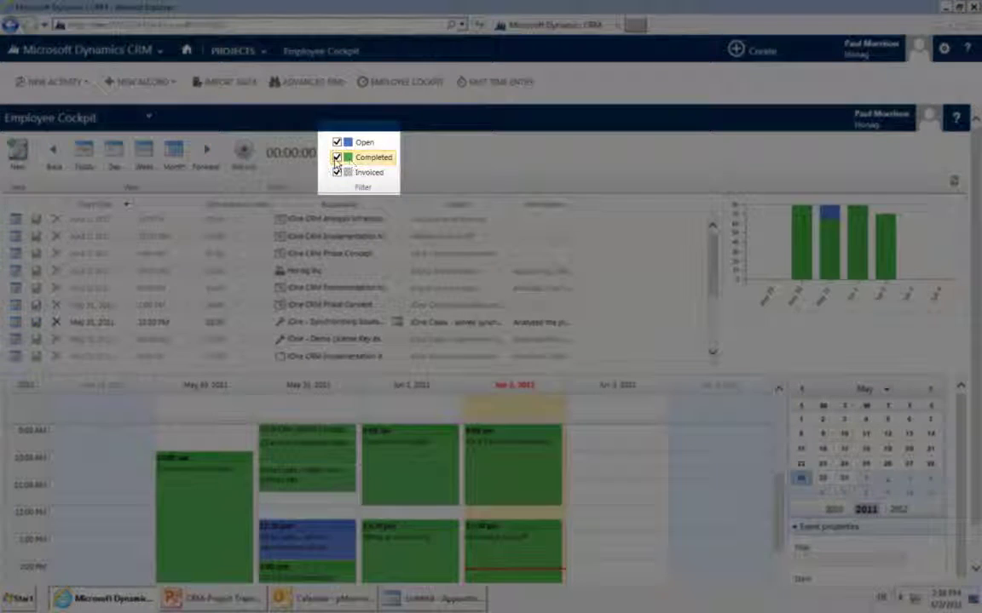
Hide Completed activities from the calendar and review the remaining events.
click(337, 157)
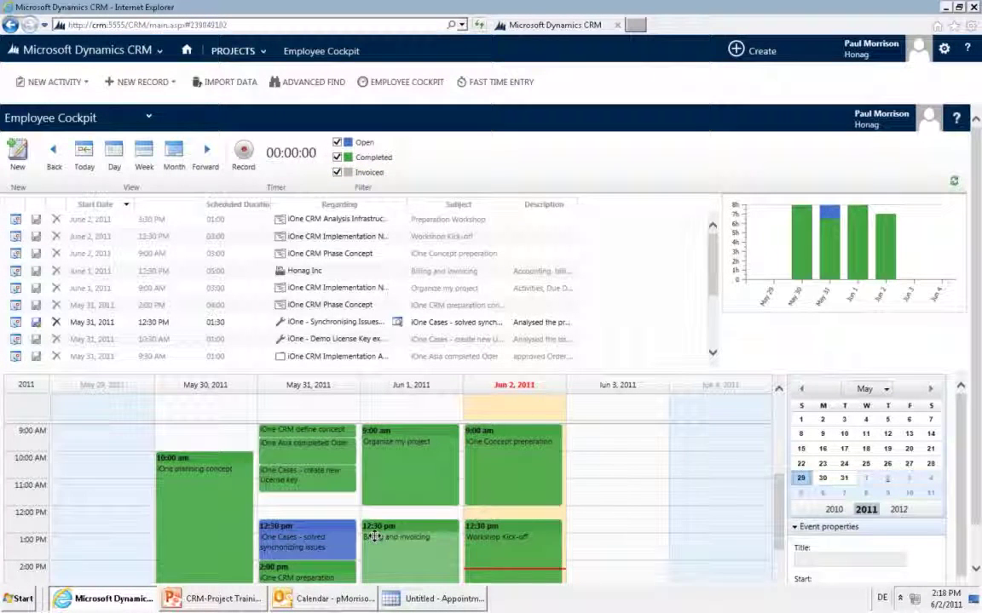
scroll(367, 530, down, 1)
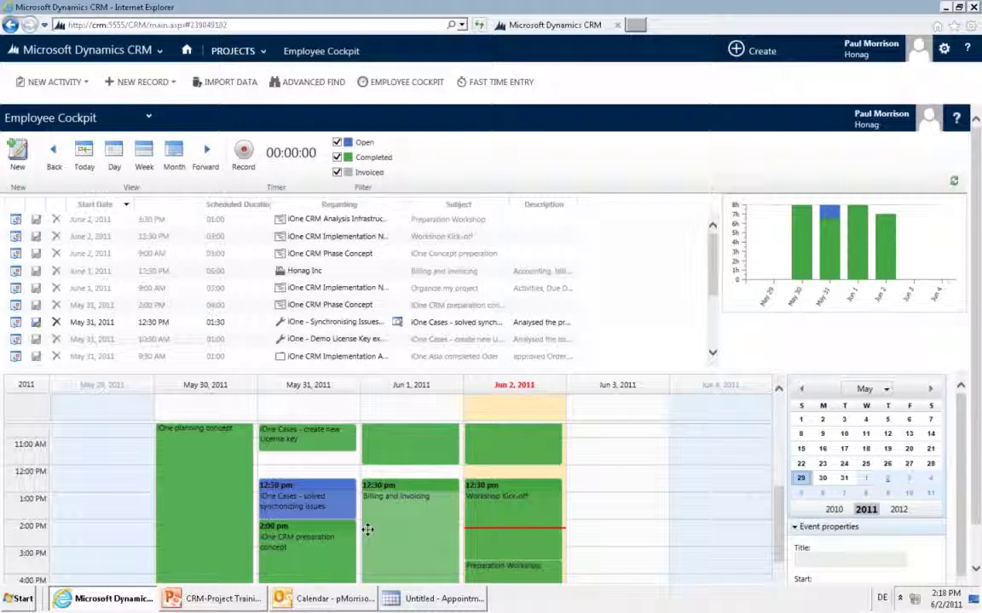
scroll(368, 527, down, 1)
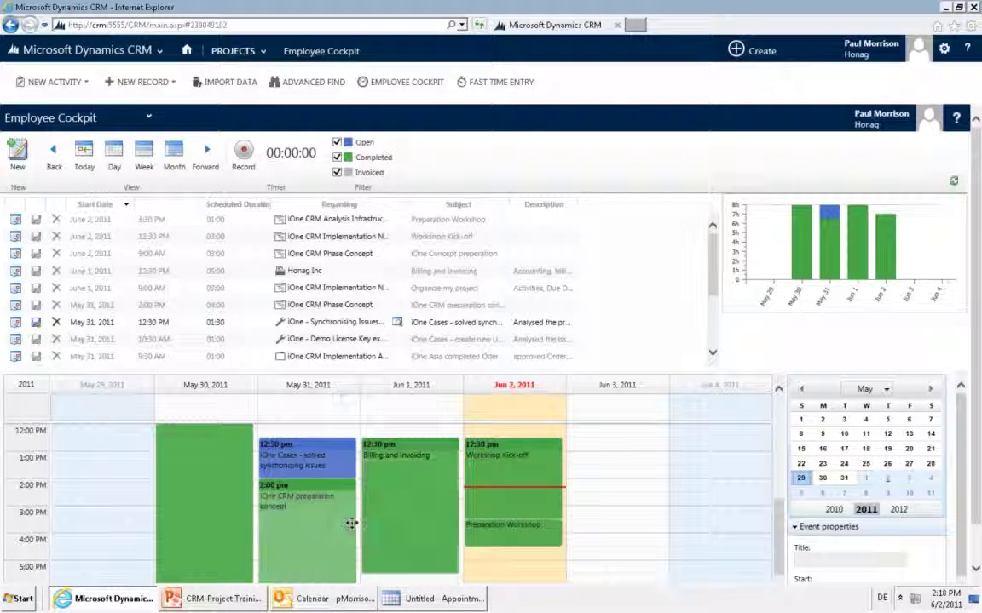
scroll(349, 519, down, 2)
Create a 30-minute appointment on Jun 2 at 4:30 PM titled 'Training für Employee Cockpit'.
double_click(406, 533)
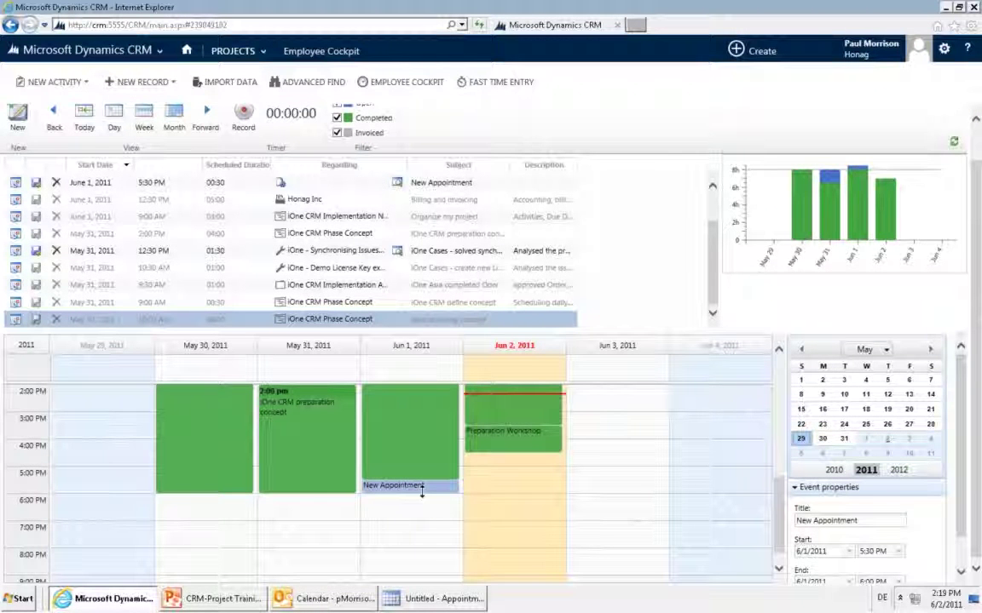
drag(420, 511, 512, 460)
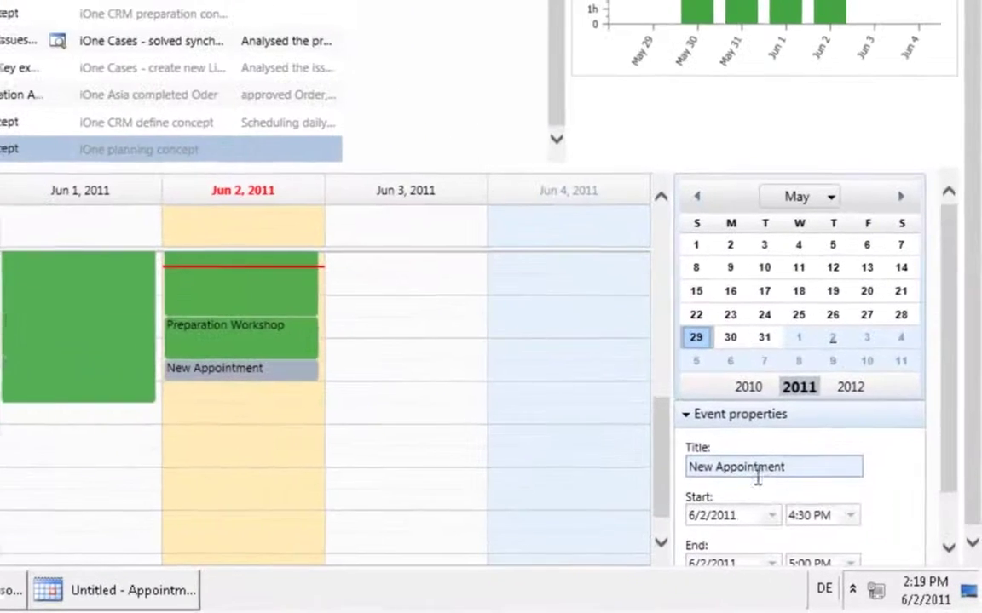
click(860, 519)
drag(792, 467, 687, 467)
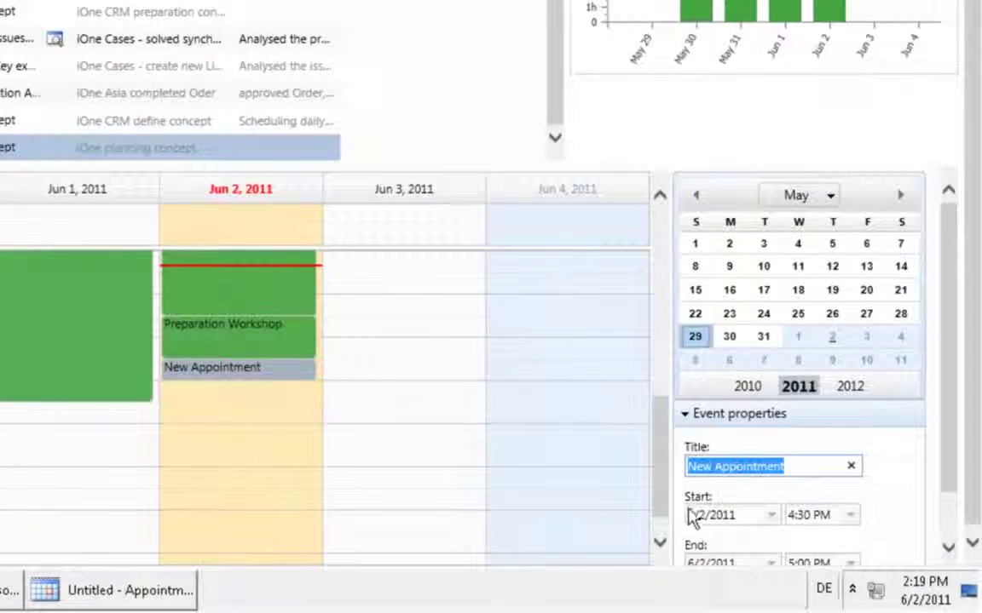
text(Training für)
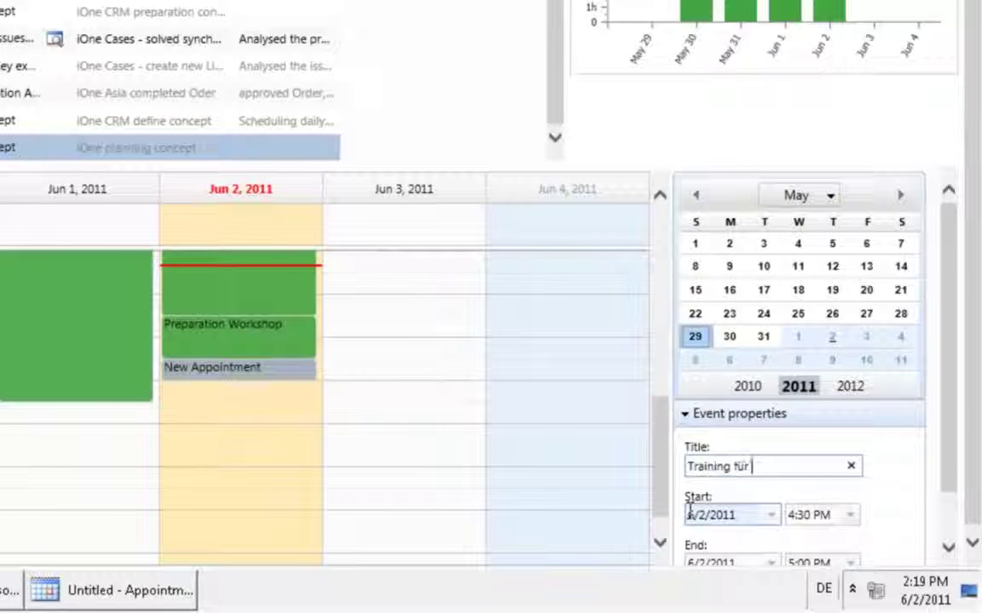
text( Employee Cockpit)
click(355, 379)
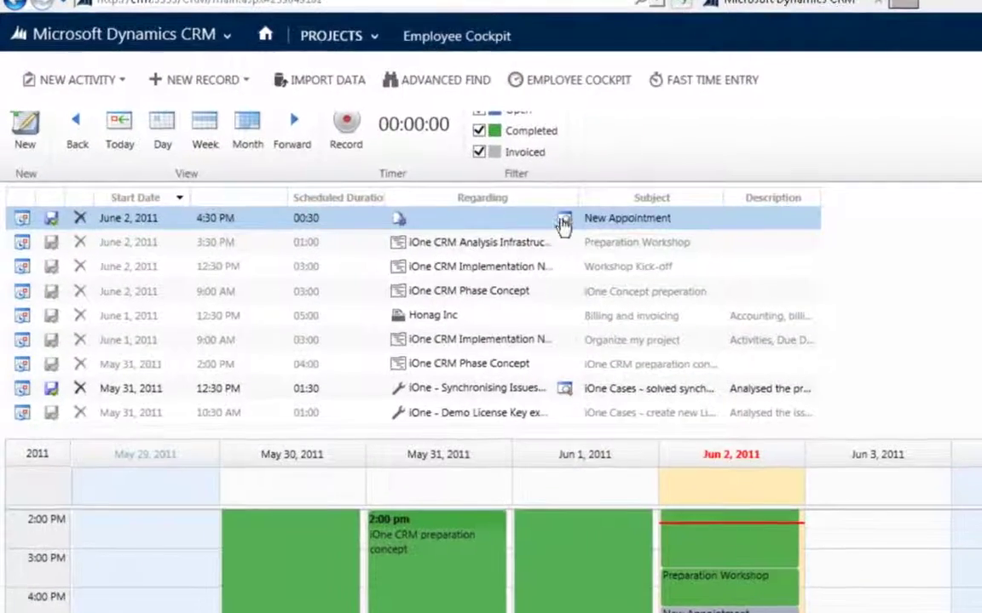
Set the appointment's Regarding field to the iOne CRM project found by searching '*ione'.
click(562, 223)
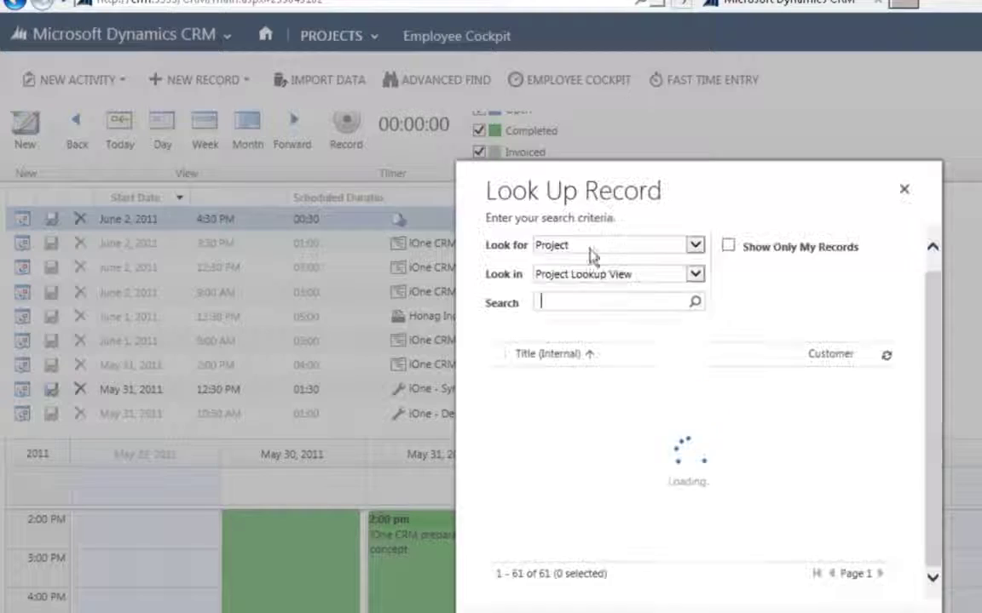
text(*ione)
key(Return)
double_click(635, 492)
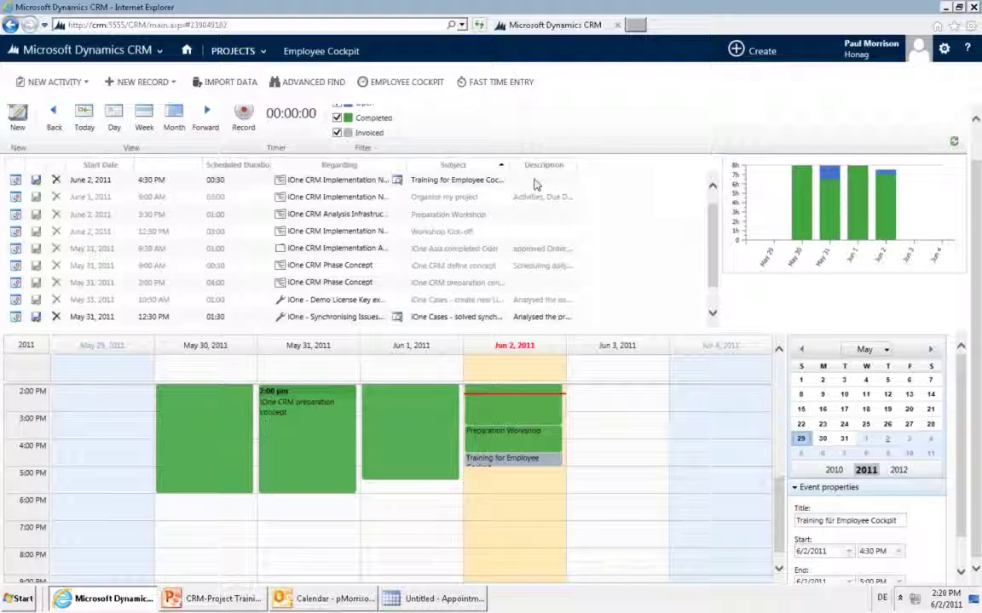
Delete the accidental new appointment created on Jun 3 at 3:00 PM.
double_click(620, 423)
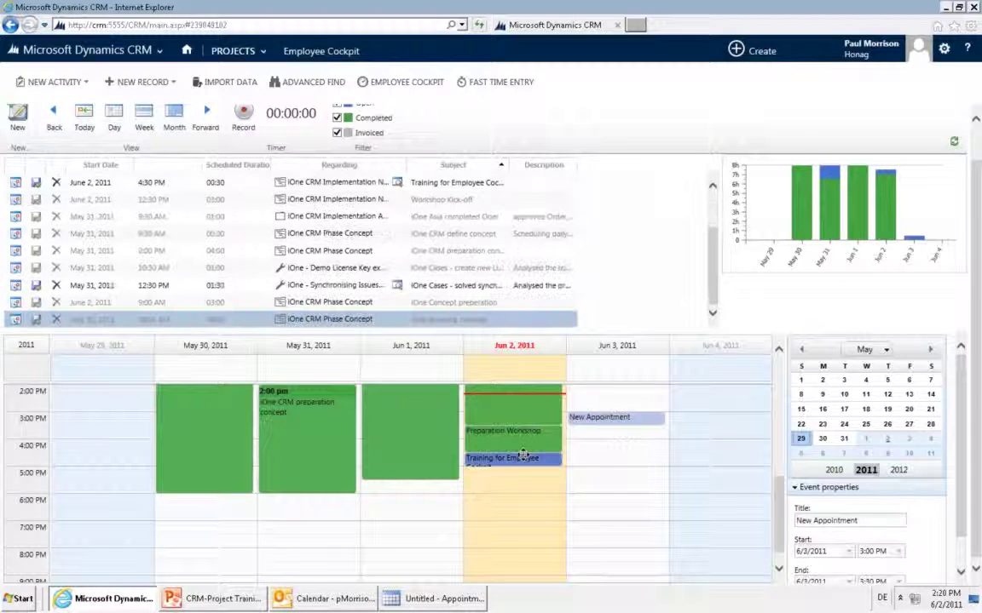
right_click(634, 428)
click(653, 426)
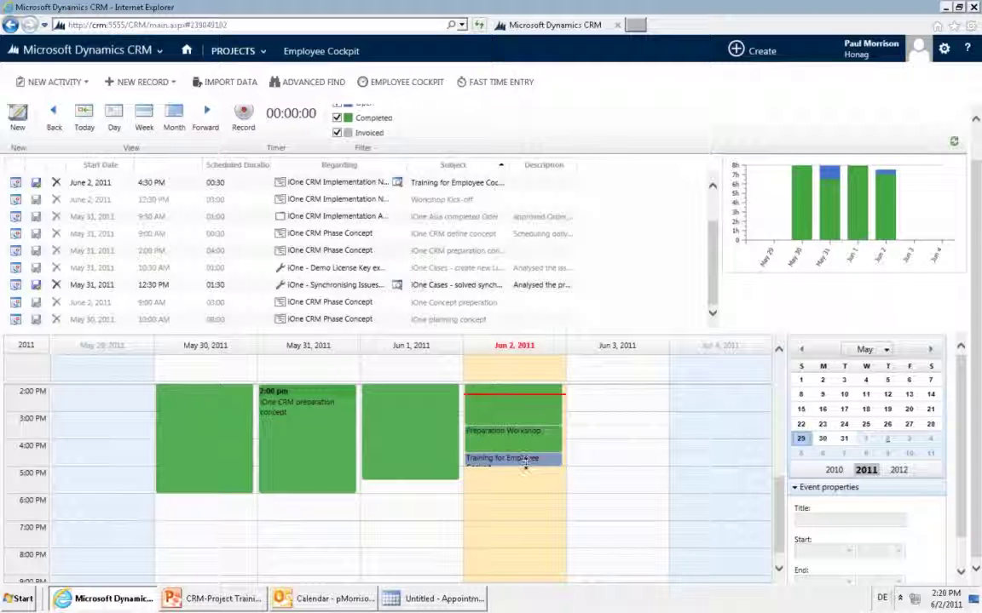
Mark the Training für Employee Cockpit activity as complete.
click(525, 464)
right_click(530, 467)
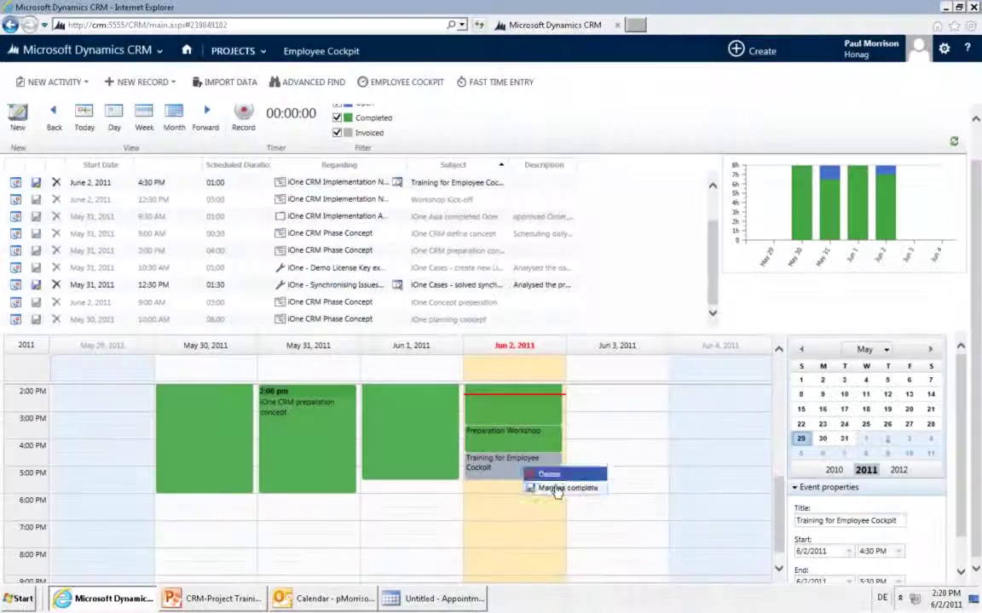
click(541, 489)
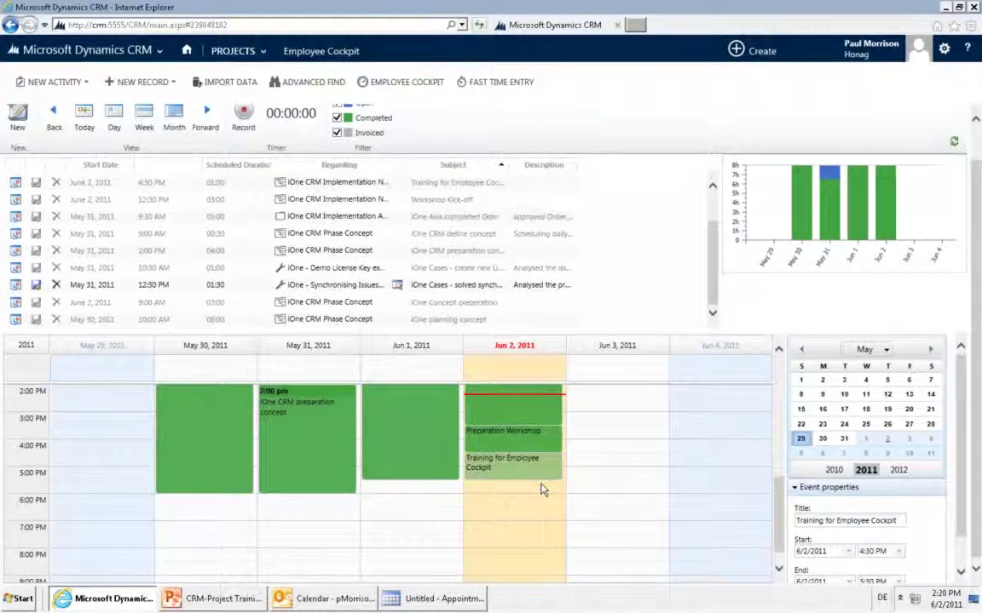
scroll(540, 477, up, 5)
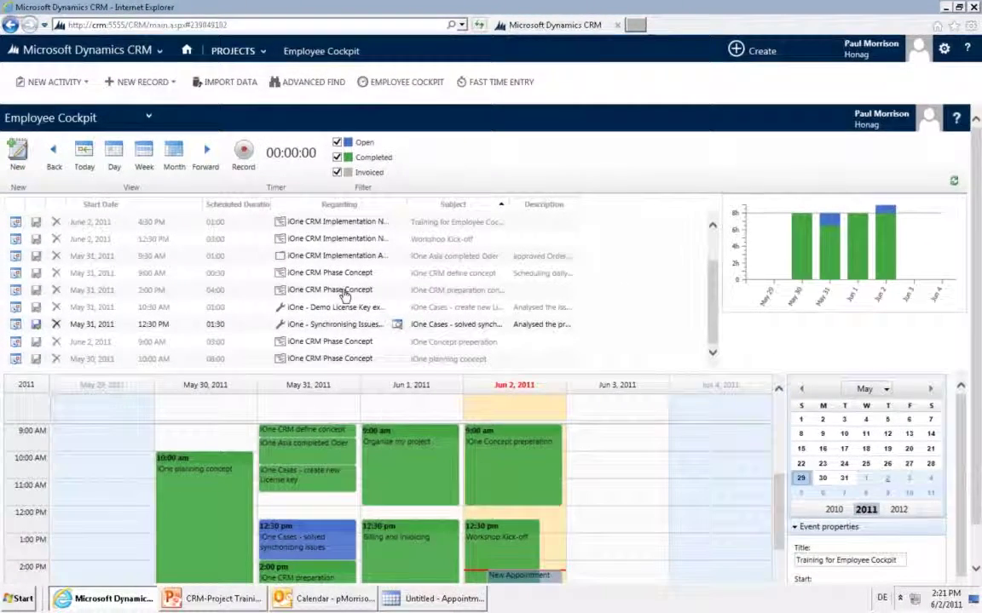
scroll(566, 535, down, 1)
drag(476, 496, 624, 462)
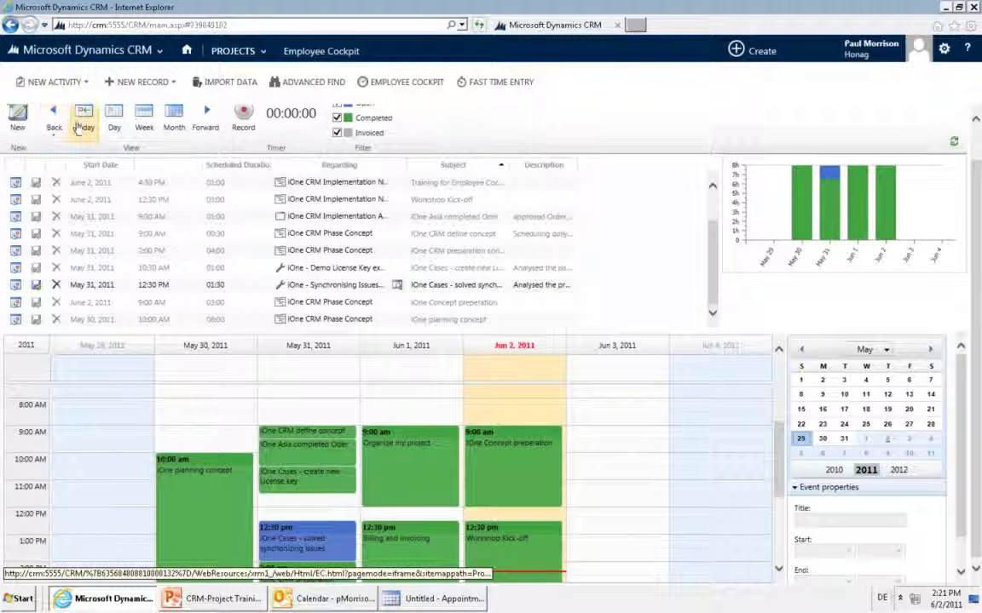
click(51, 129)
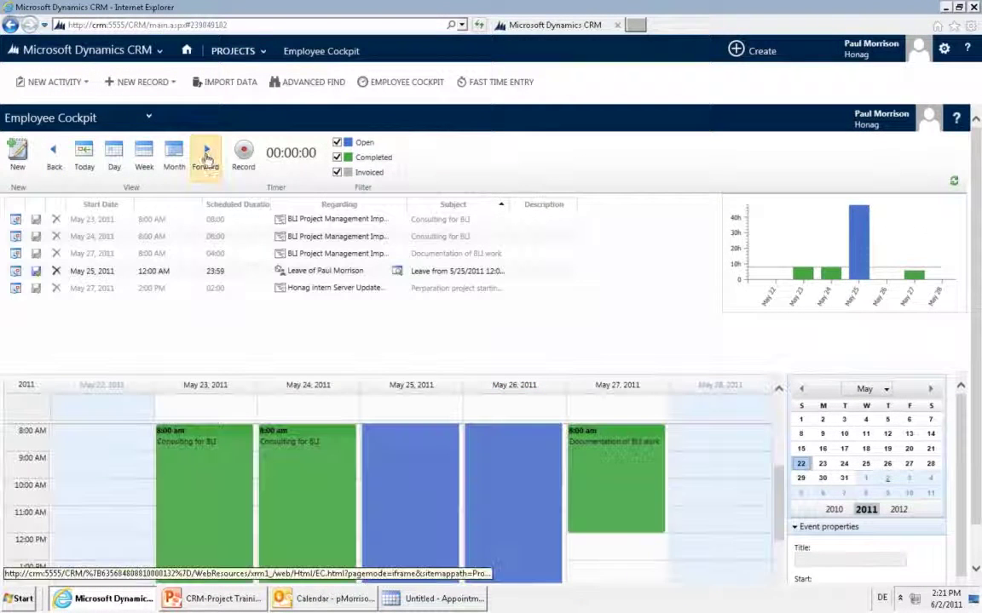
click(205, 157)
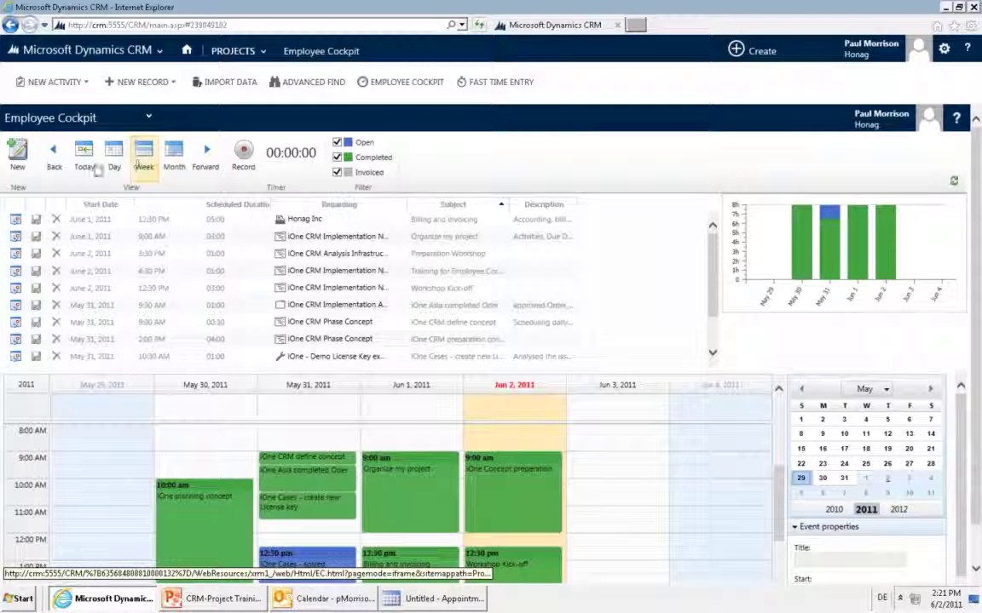
click(85, 161)
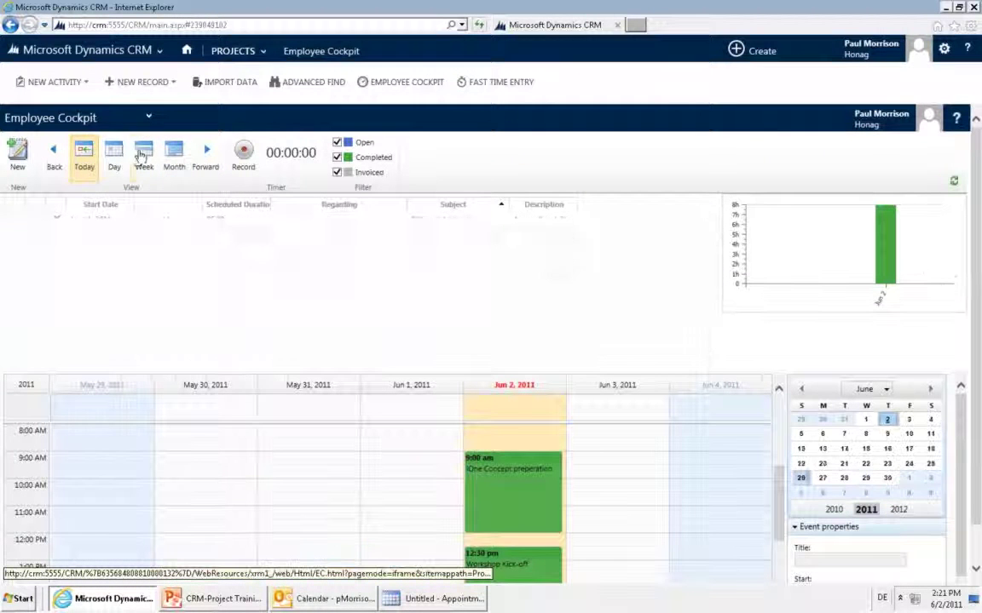
click(143, 158)
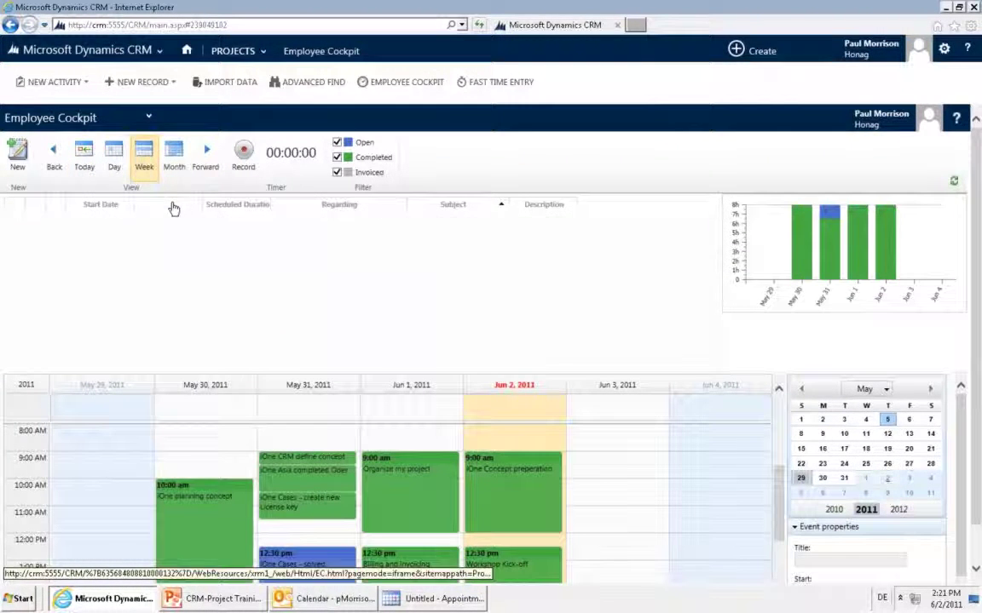
Start the timer on the June 2 Preparation Workshop activity with Record.
scroll(526, 500, down, 3)
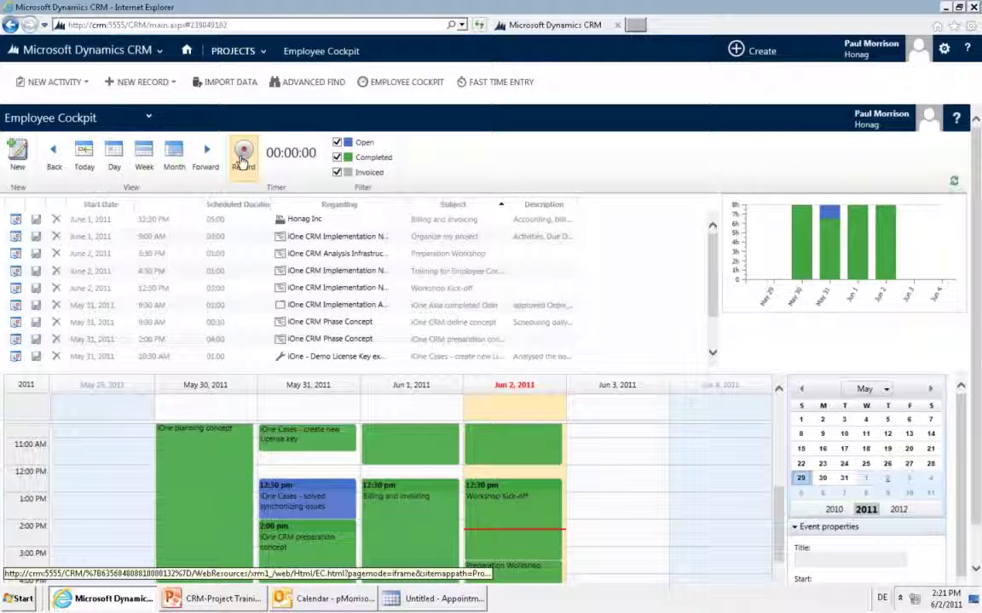
click(243, 153)
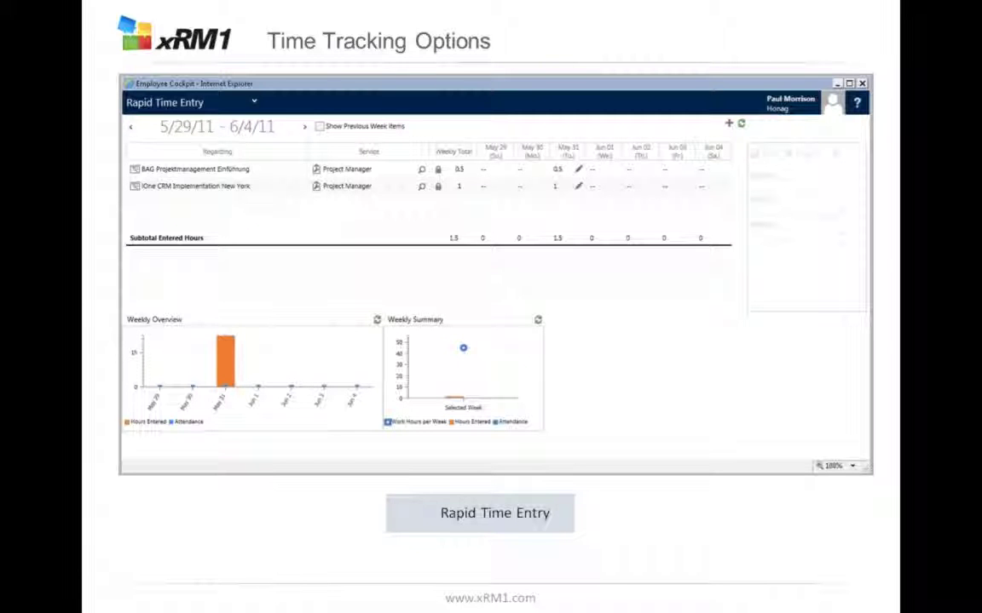
Close the PowerPoint slideshow and return to the Dynamics CRM Employee Cockpit calendar.
key(Escape)
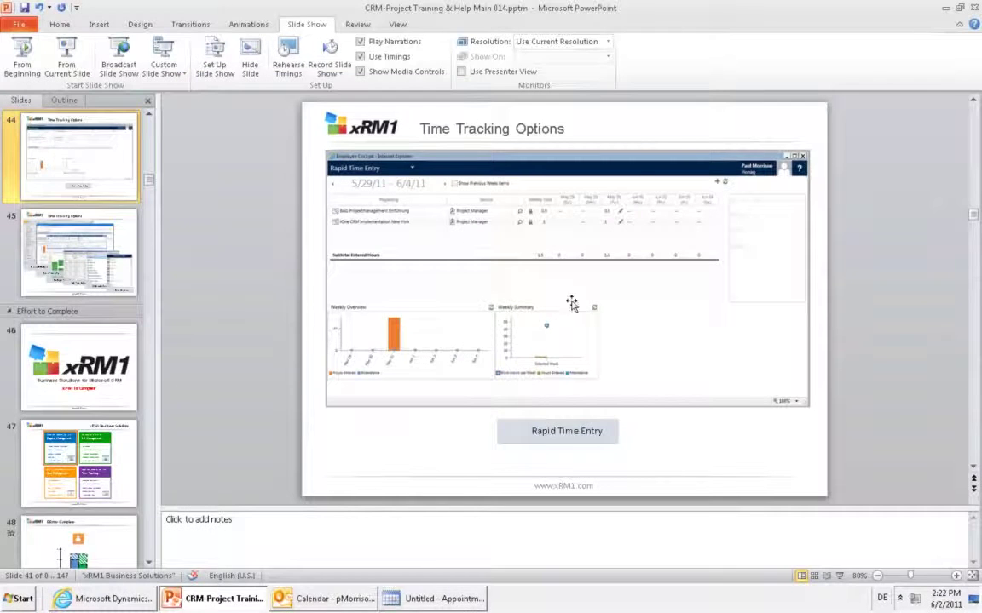
click(103, 599)
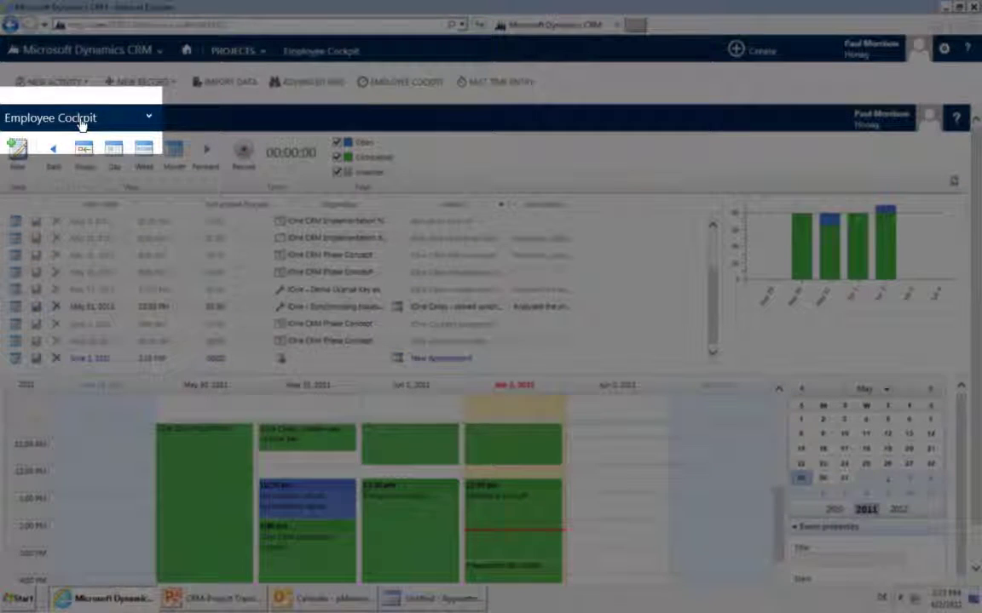
Change the cockpit page to Rapid Time Entry for the May 29–June 4 week.
click(81, 124)
click(80, 102)
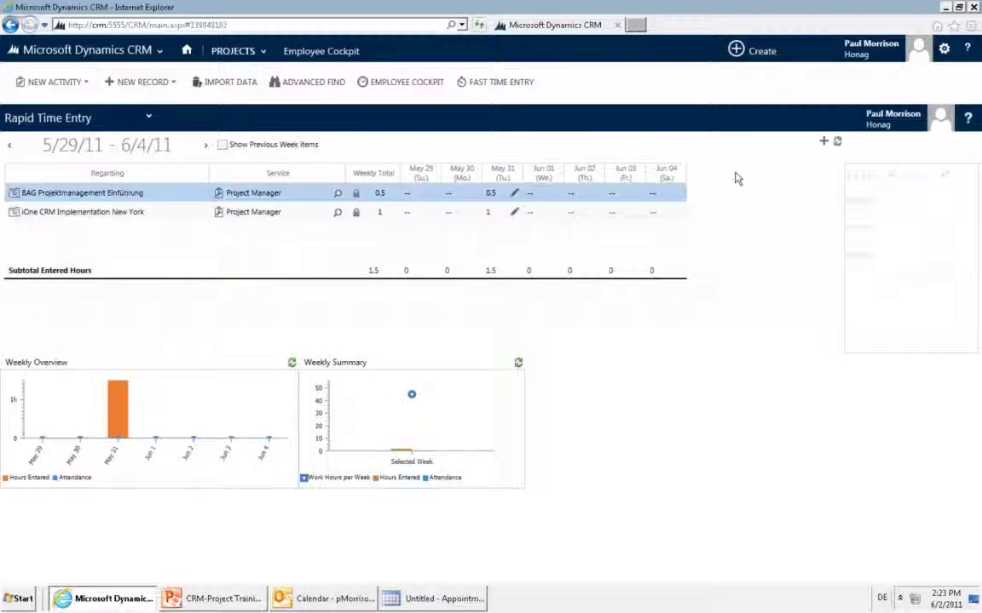
Add an iOne CRM Customizing & Development row with Senior Consultant as its service.
click(824, 145)
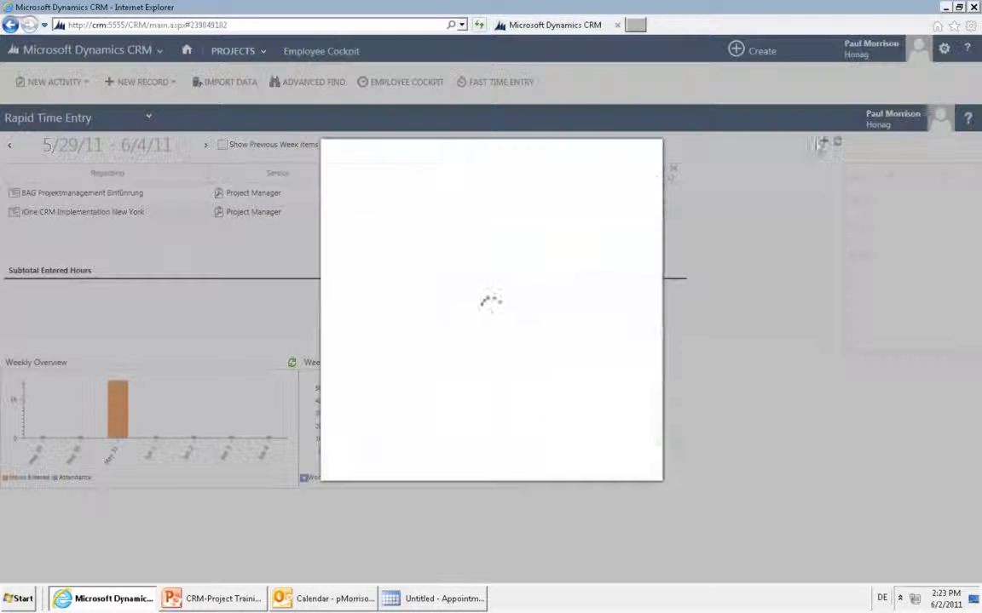
scroll(376, 384, down, 10)
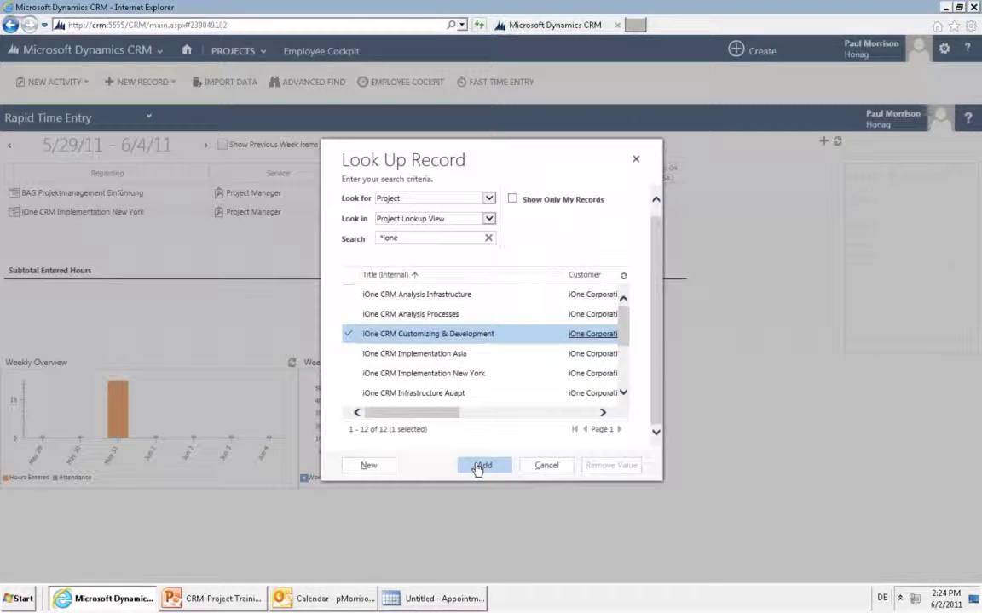
click(477, 466)
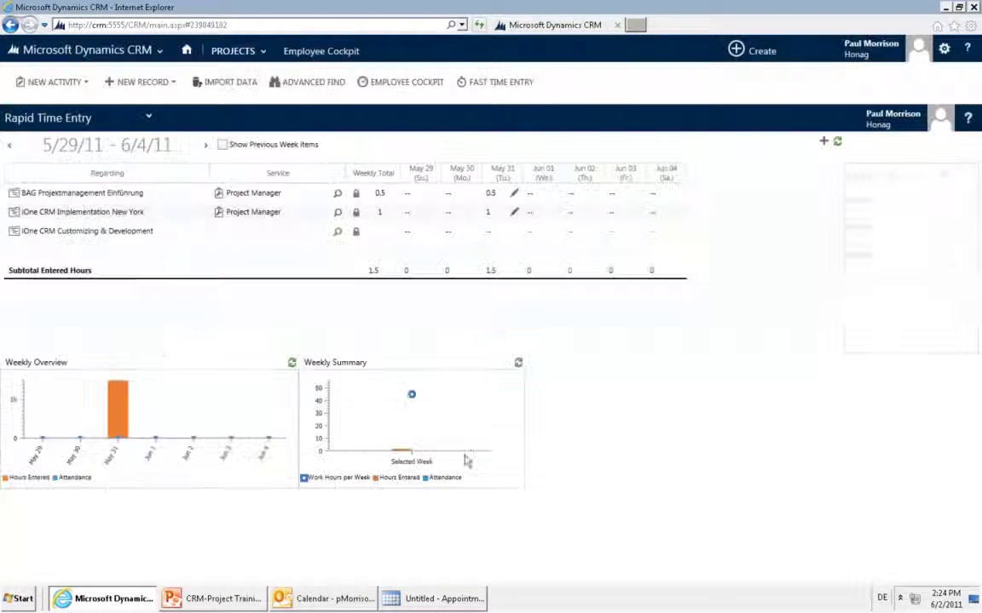
click(337, 232)
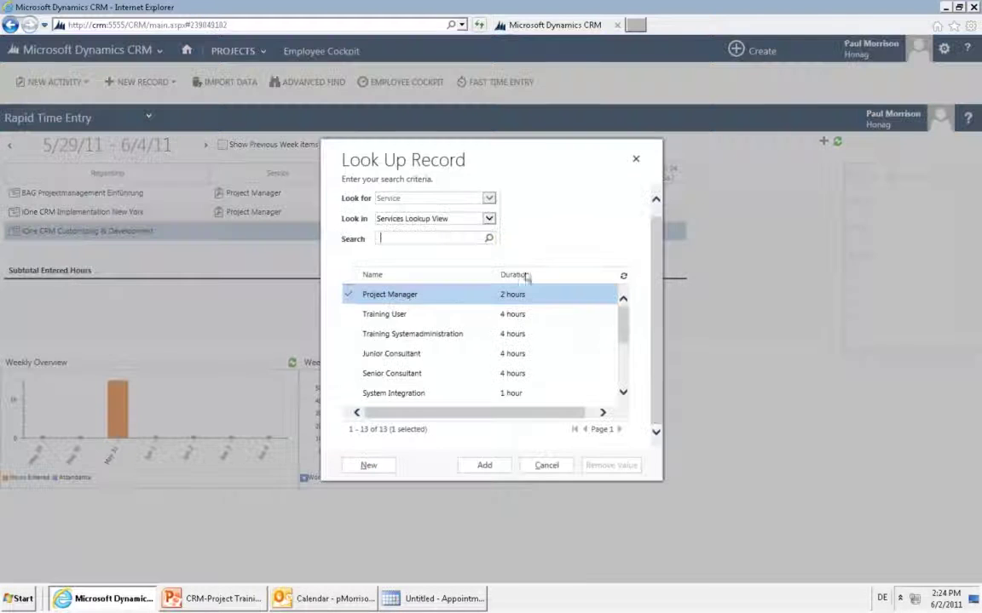
click(442, 380)
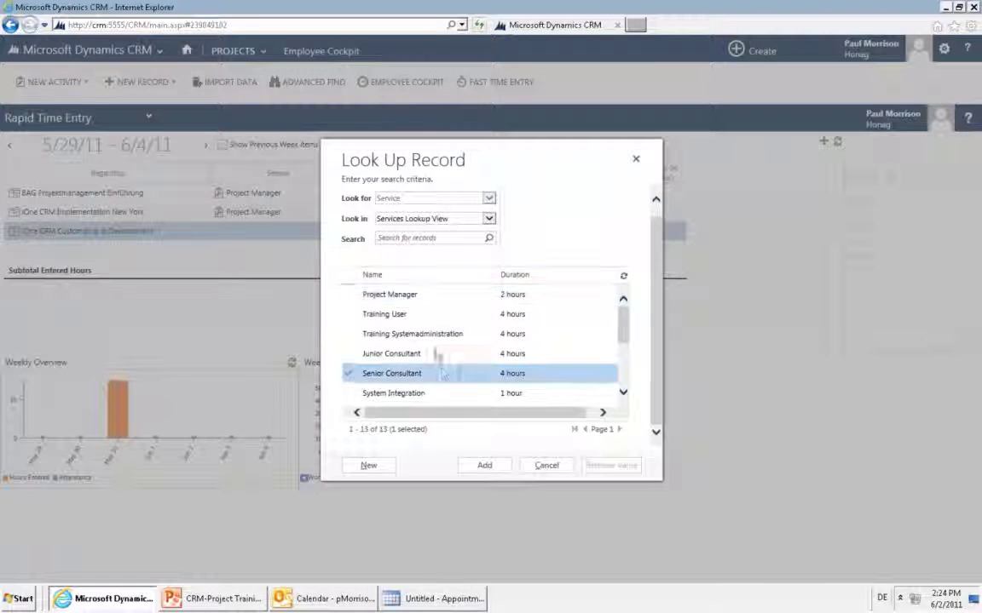
click(485, 467)
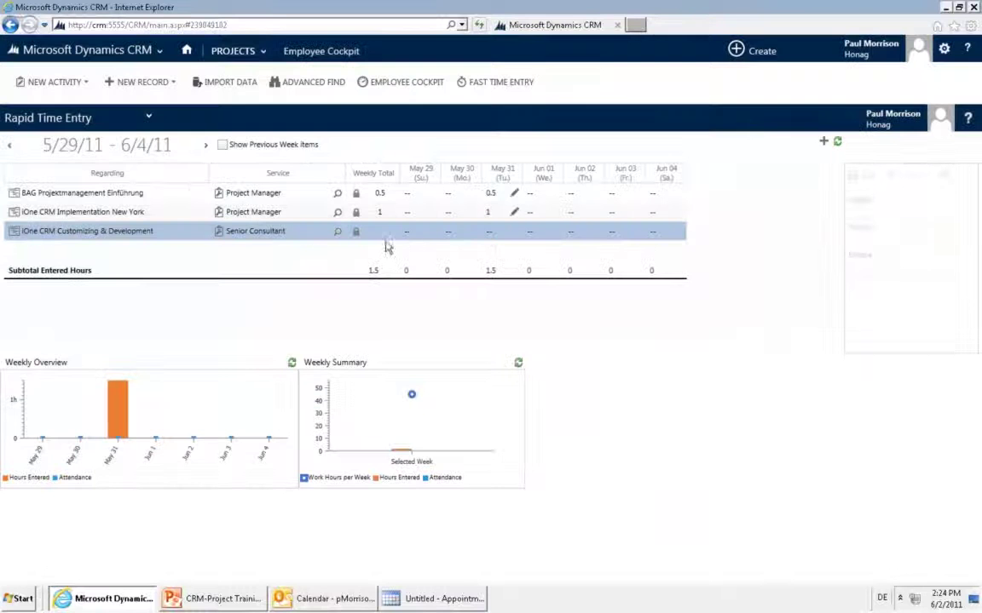
Enter 2 hours on May 30 and 3 hours on Jun 01 in the new row.
click(465, 233)
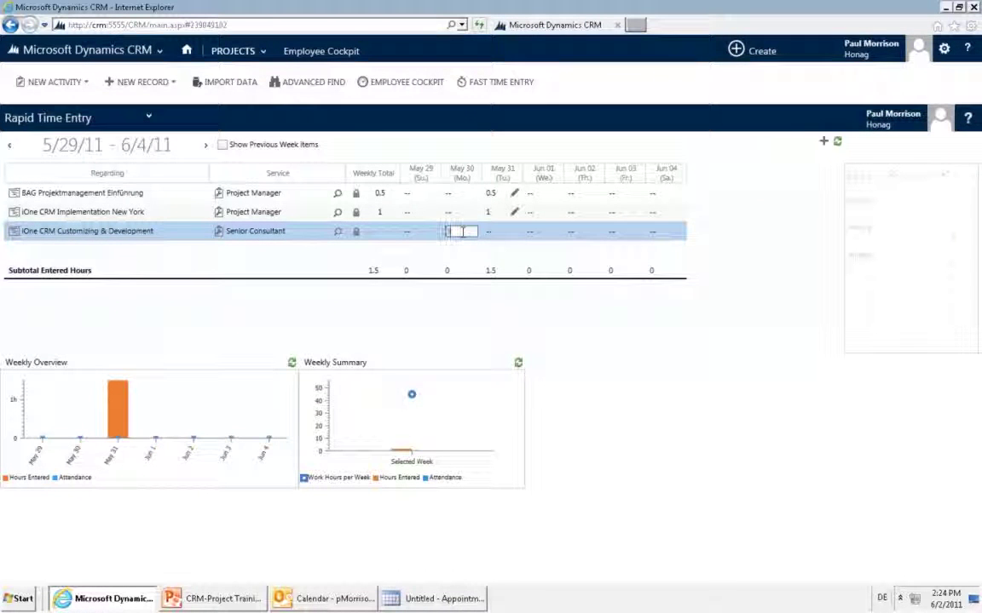
text(2)
key(Tab)
key(Tab)
text(3)
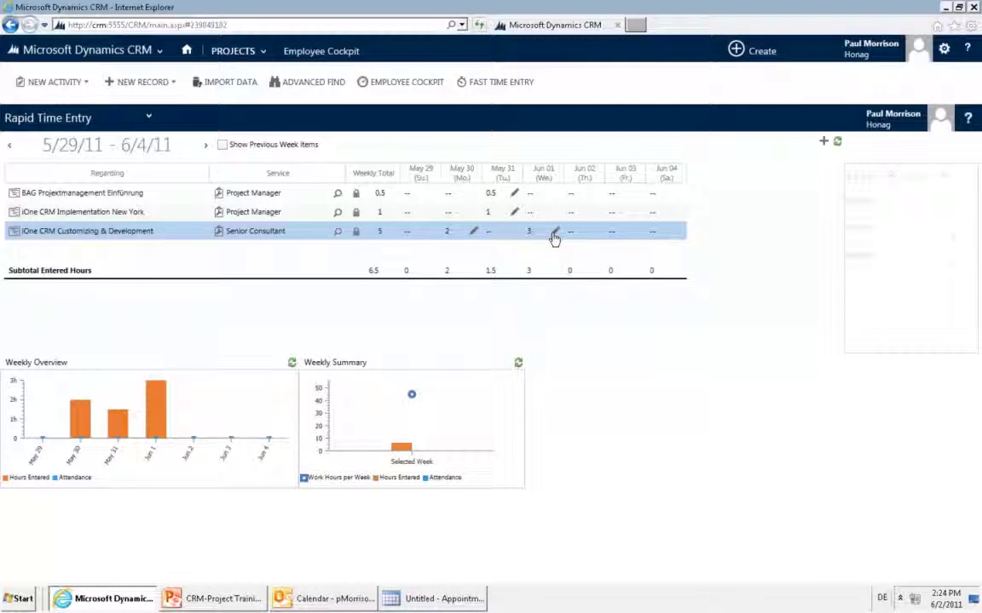
Change the Jun 01 iOne CRM entry's subject to 'training preparation' and save it.
click(554, 235)
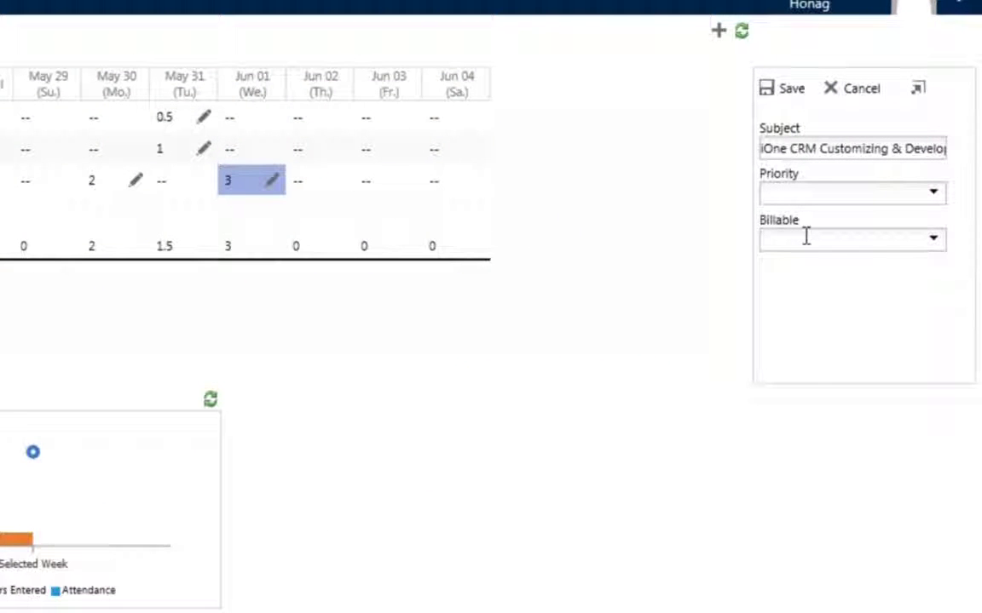
click(791, 149)
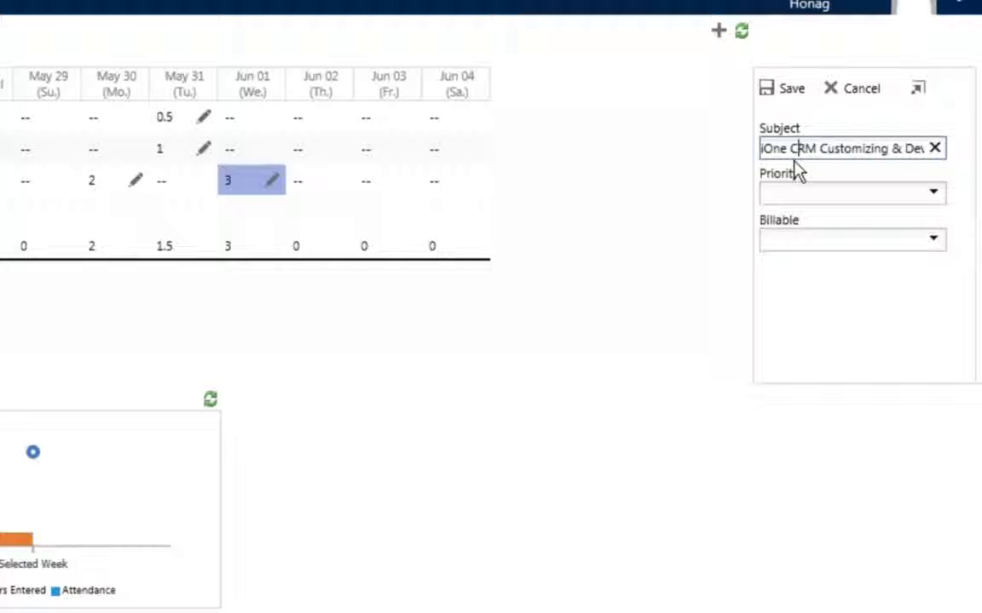
key(ctrl+a)
key(BackSpace)
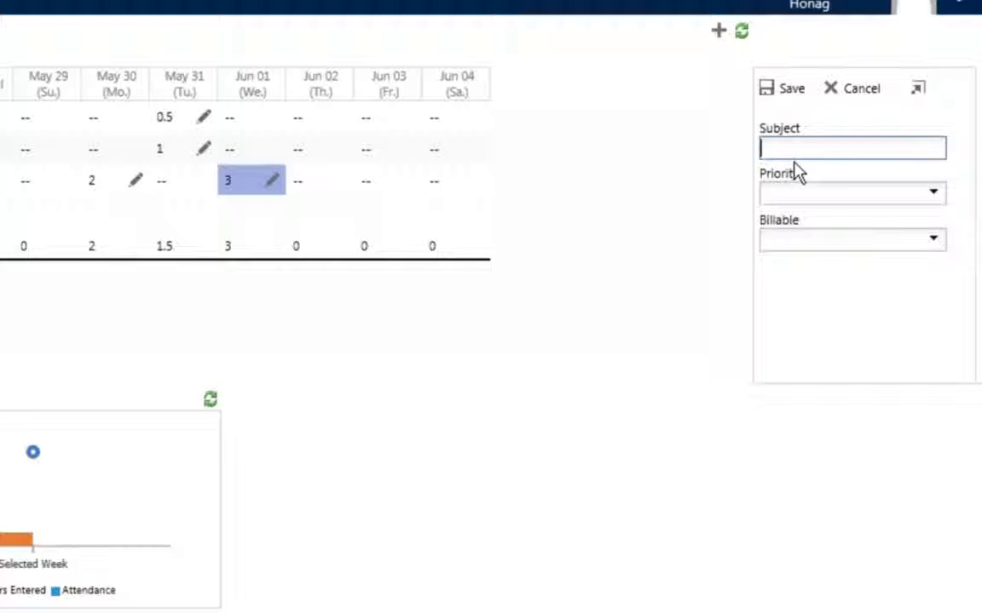
text(training preparation)
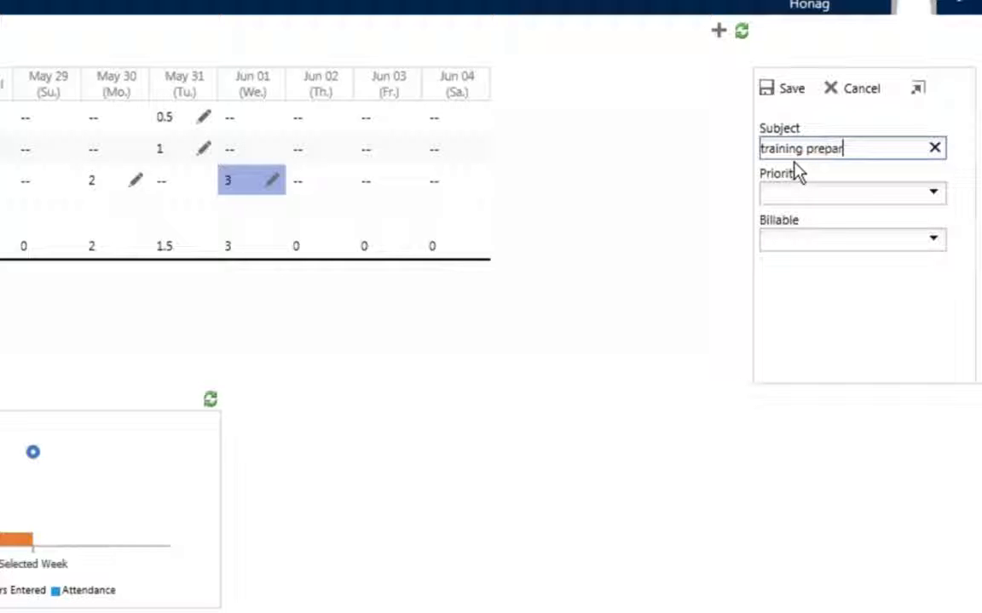
click(783, 299)
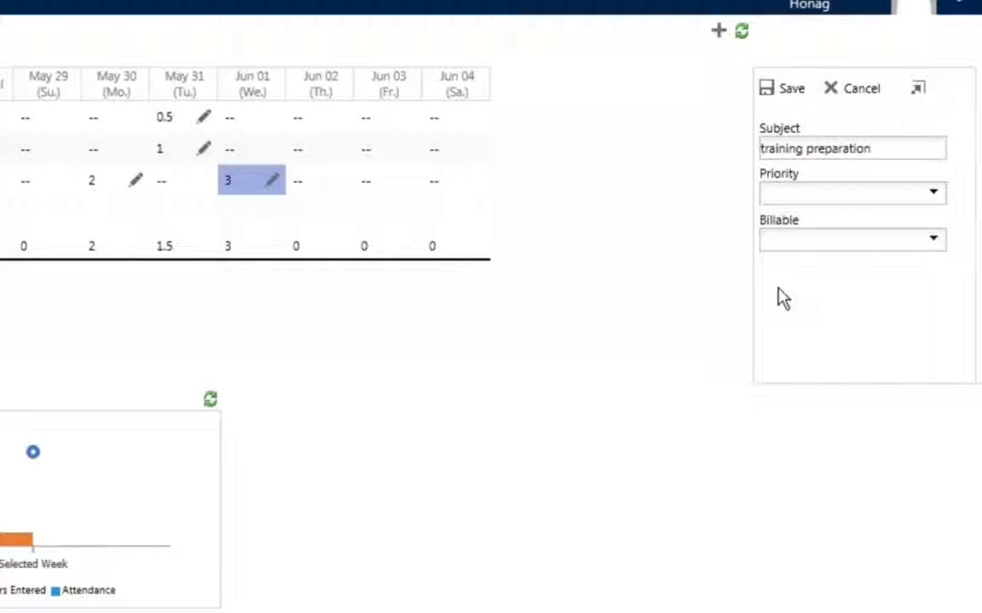
click(934, 241)
click(812, 342)
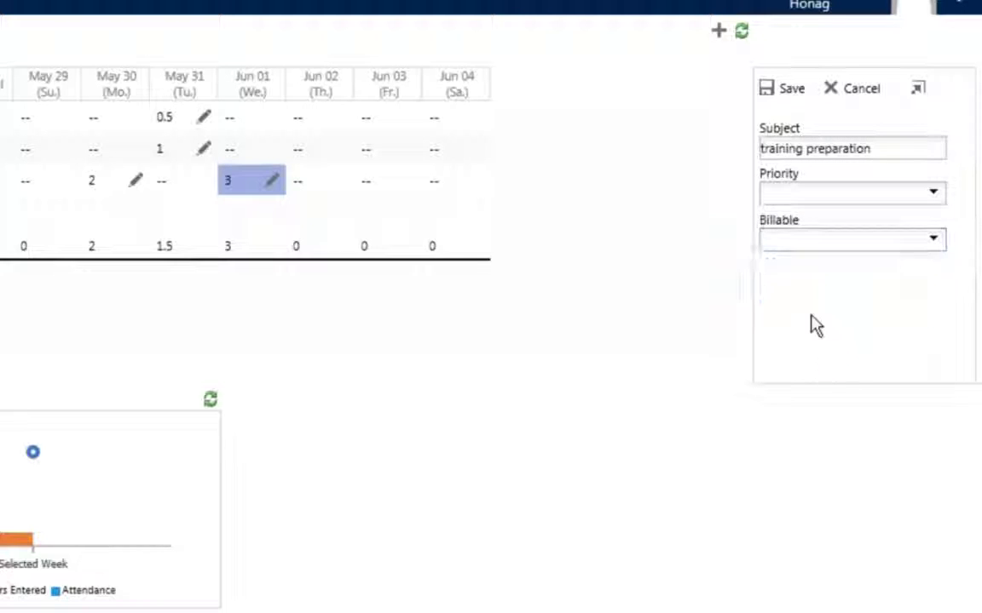
click(792, 108)
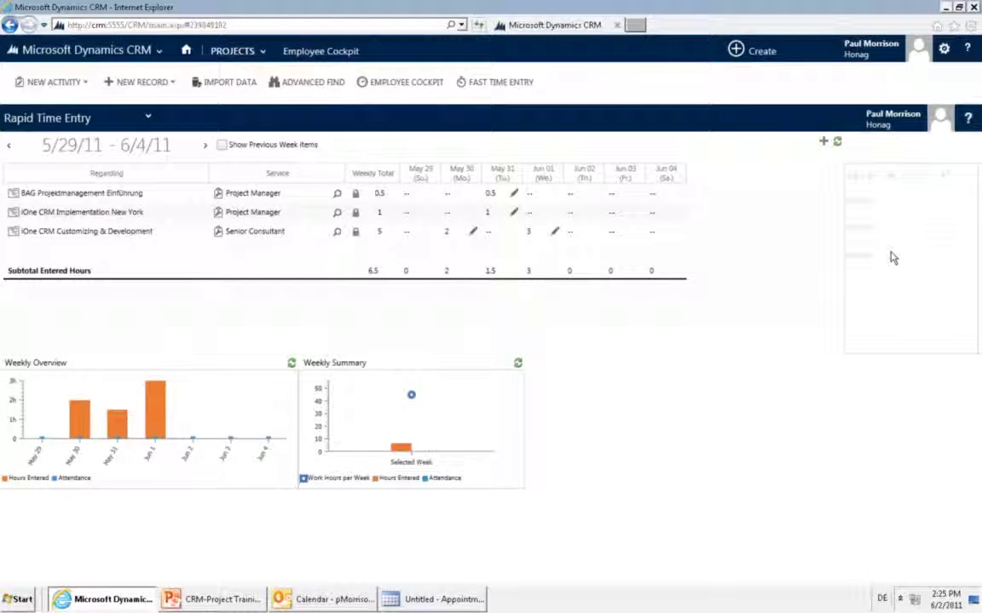
click(553, 233)
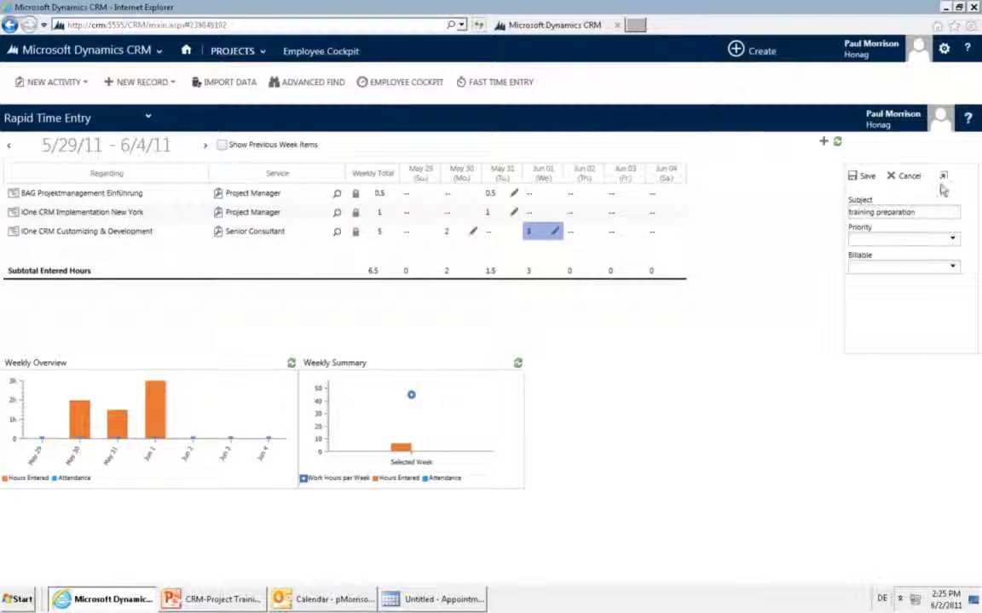
click(943, 177)
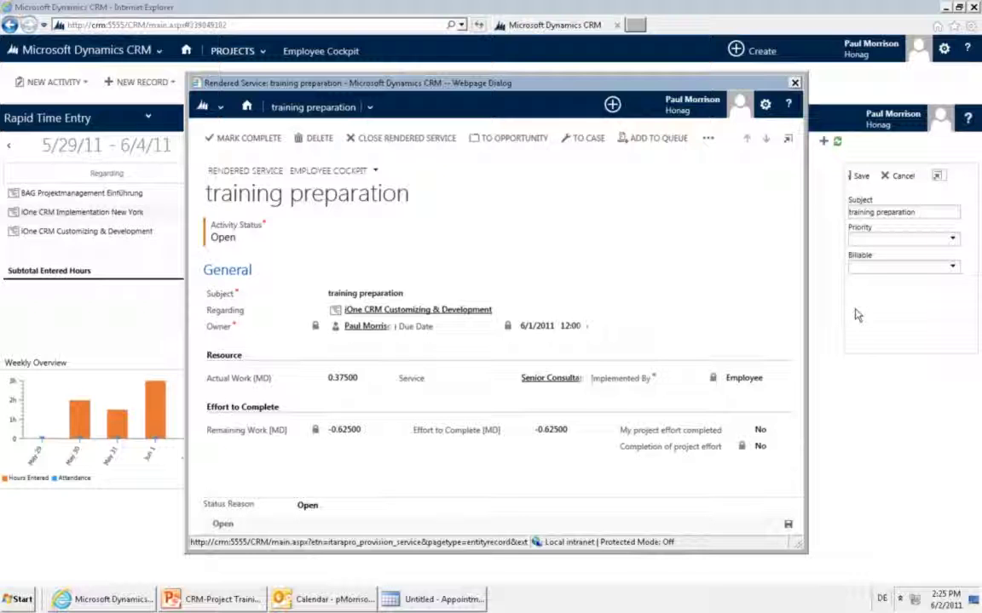
key(alt+F4)
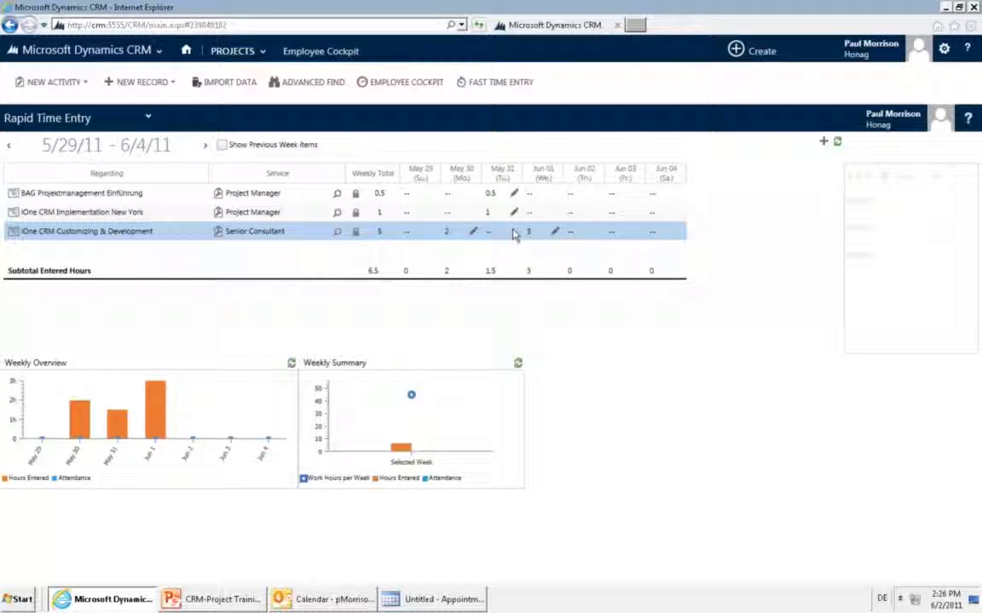
Show previous week items and log 2 hours on Jun 01 for Sub Documentation and Customizing.
click(224, 149)
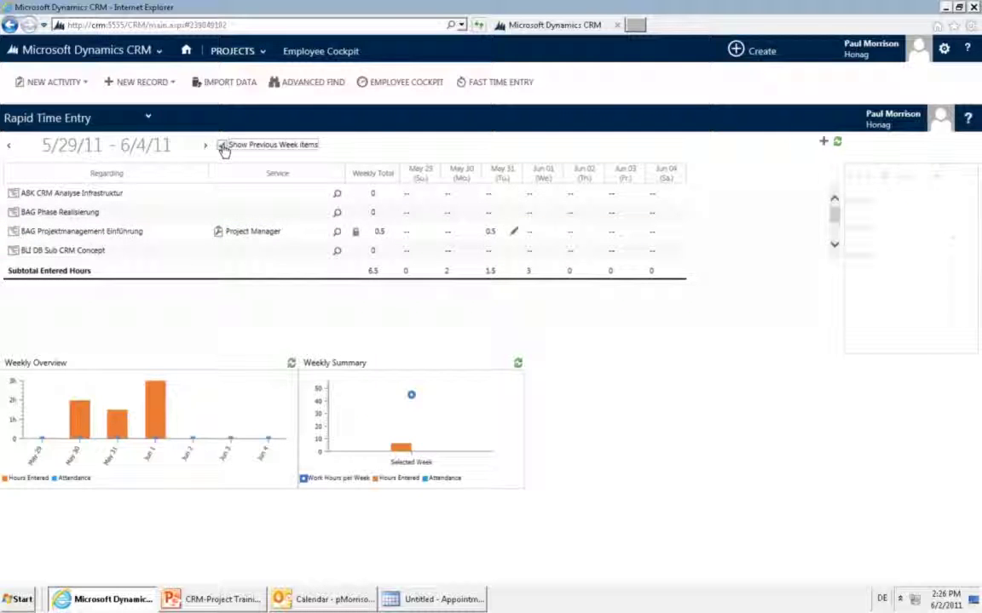
scroll(368, 216, down, 1)
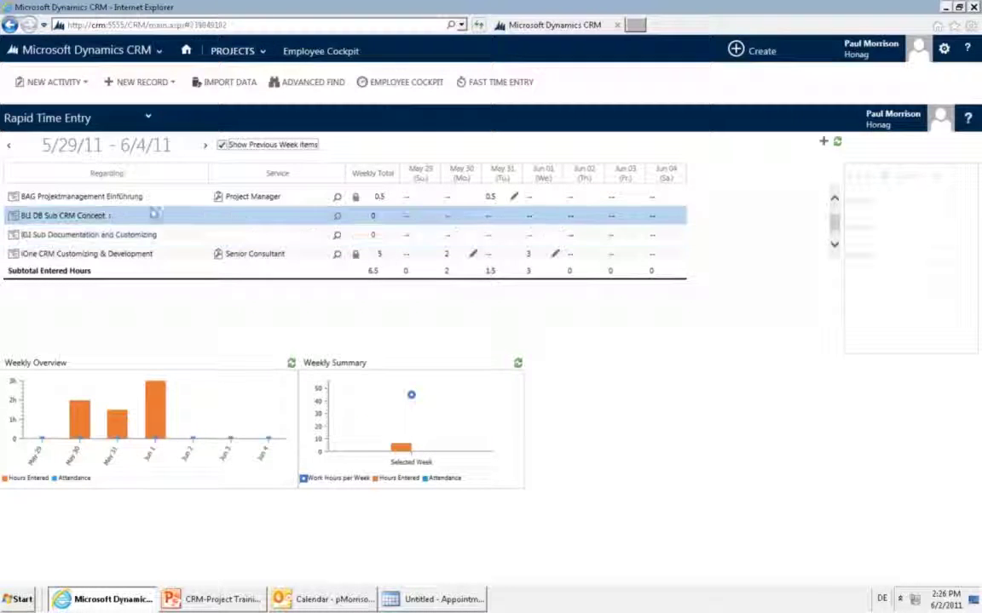
scroll(102, 220, down, 1)
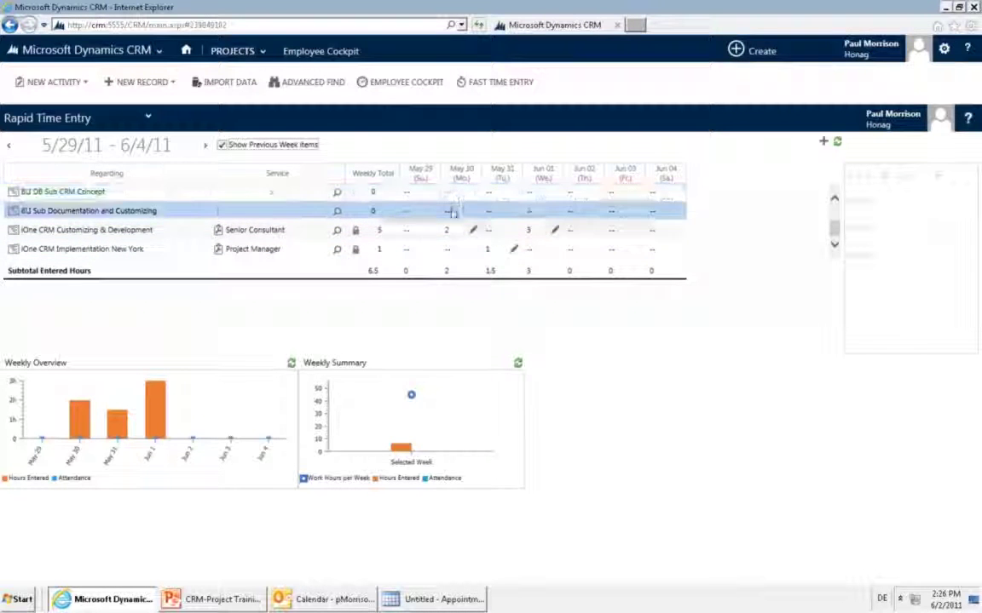
click(552, 211)
text(2)
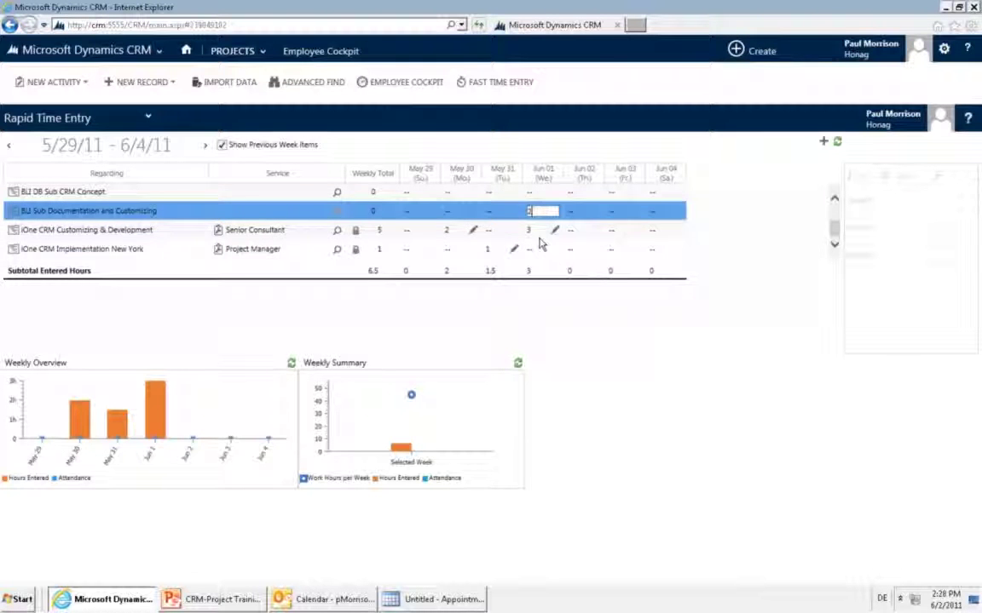
key(Return)
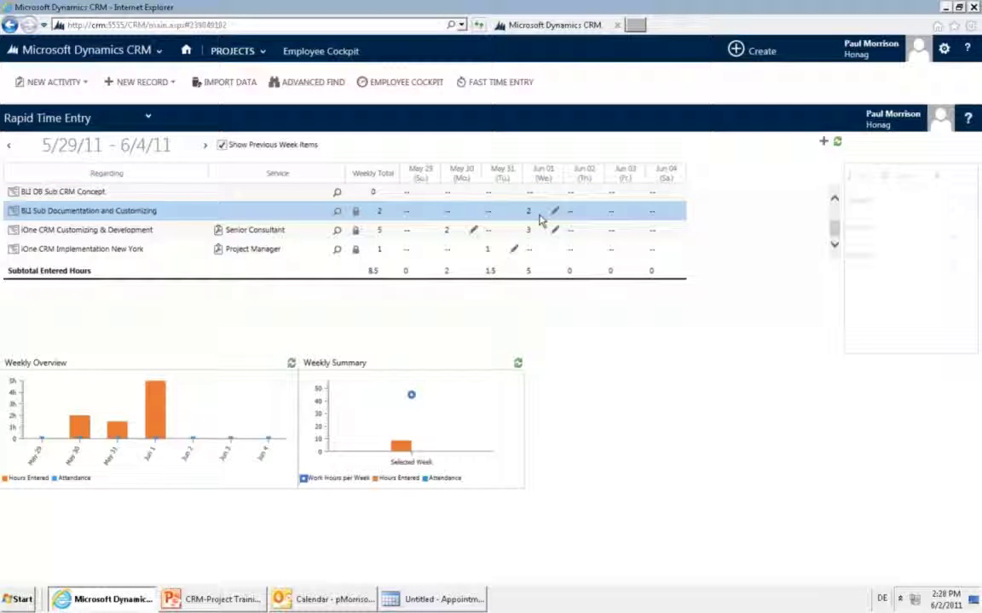
Hide previous week items and browse weeks, ending on 5/29/11 - 6/4/11.
click(221, 145)
click(9, 148)
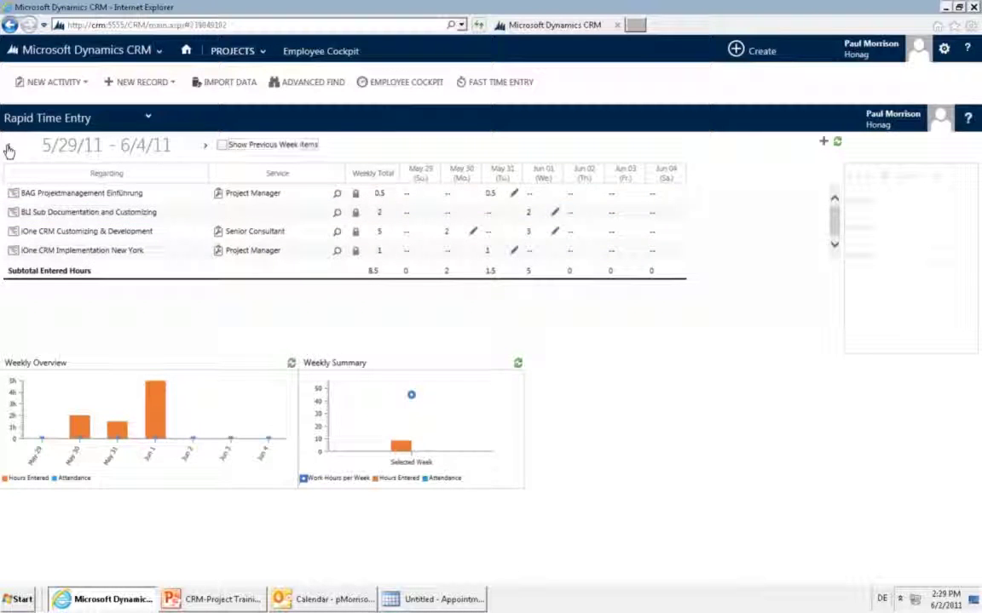
click(9, 148)
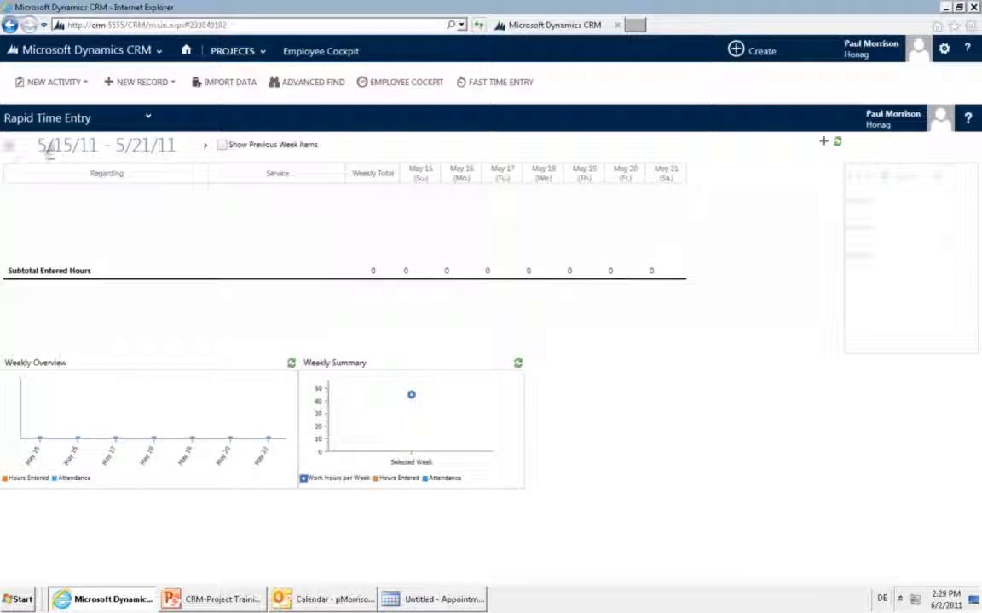
click(204, 146)
click(205, 146)
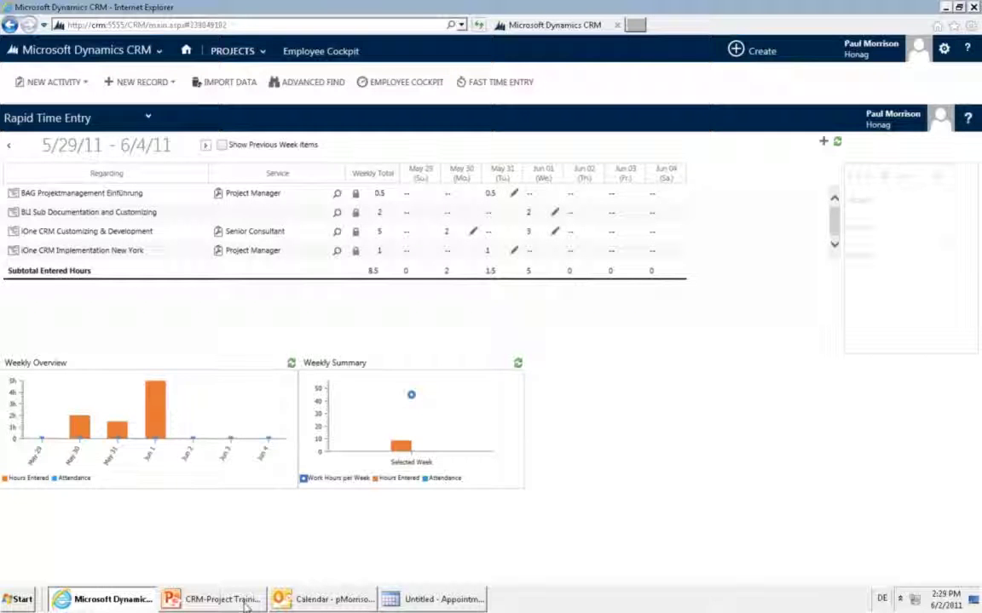
Run the PowerPoint slideshow from the current slide and advance to Time Tracking Options.
click(218, 599)
click(66, 58)
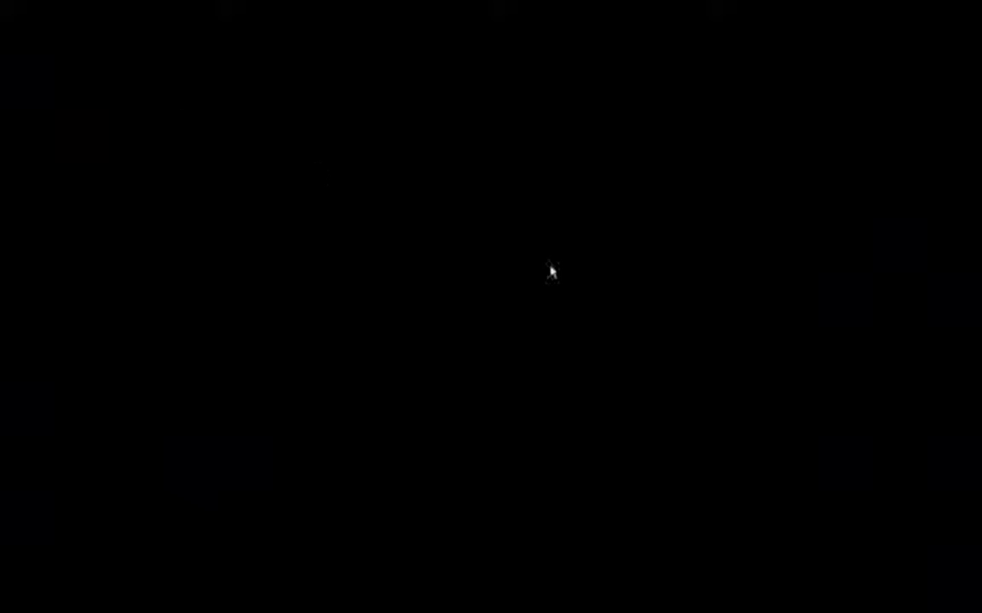
click(540, 258)
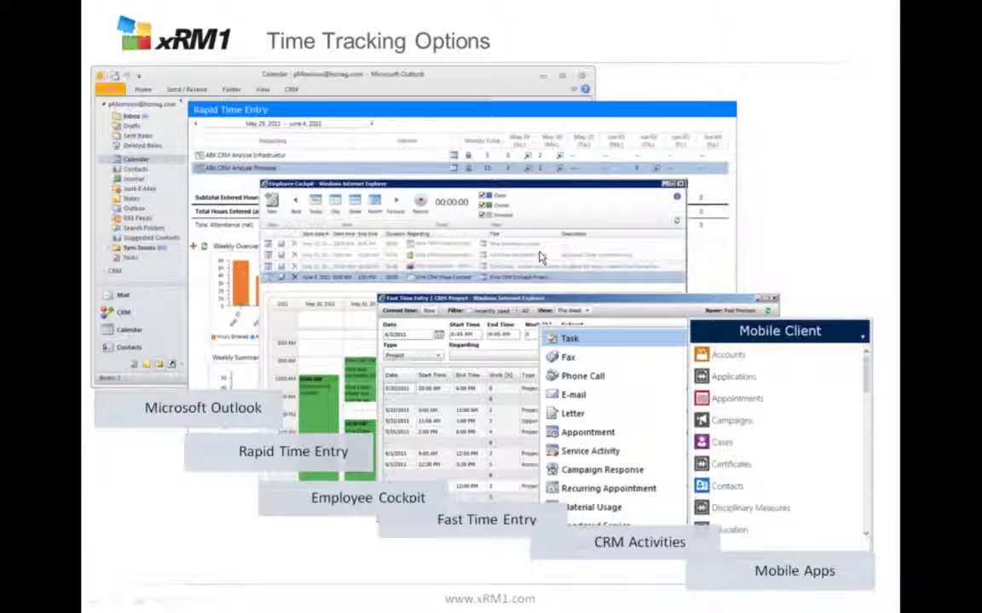